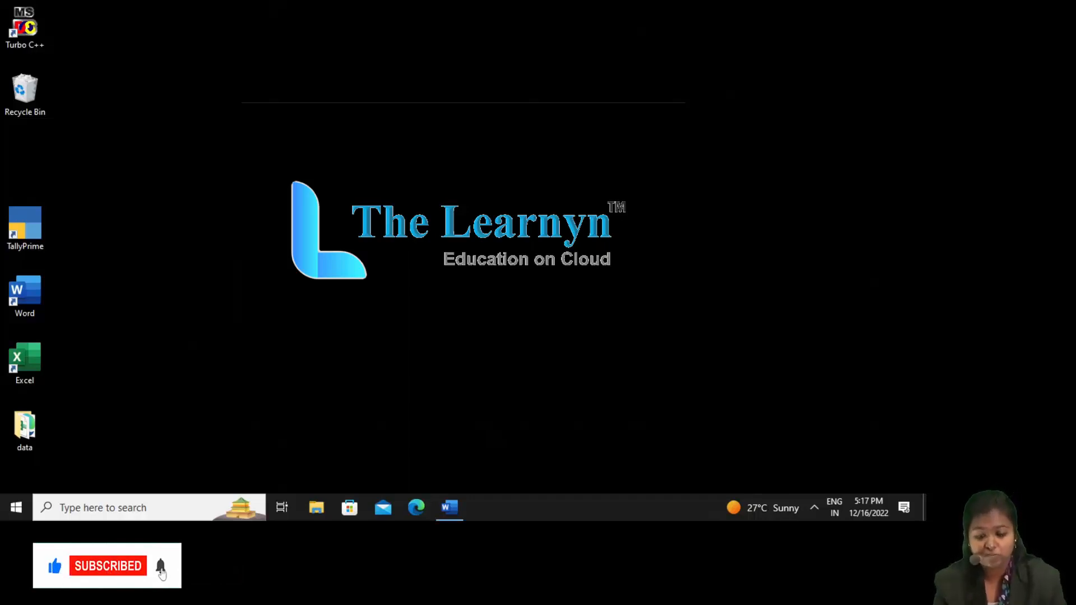
Switch to the stock item document in Word and copy its "Stock Items" title
click(451, 507)
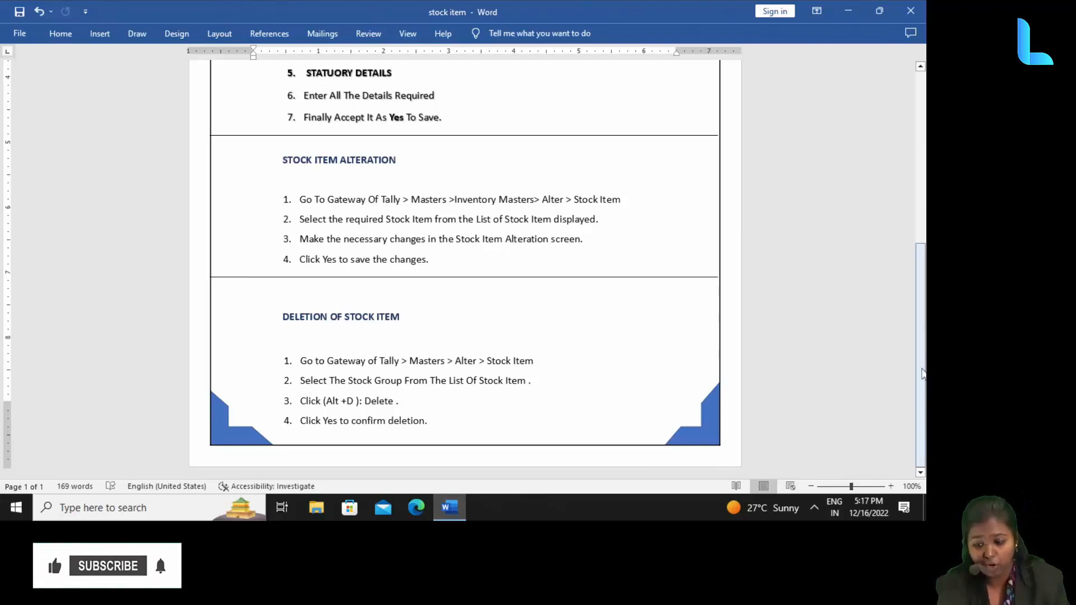
drag(920, 345, 917, 196)
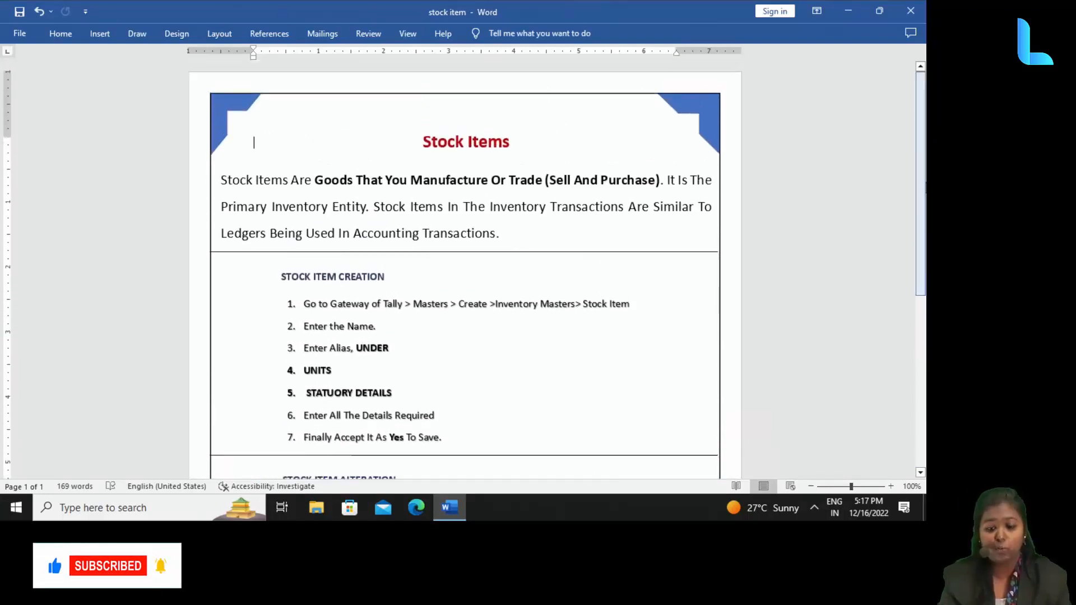
click(54, 36)
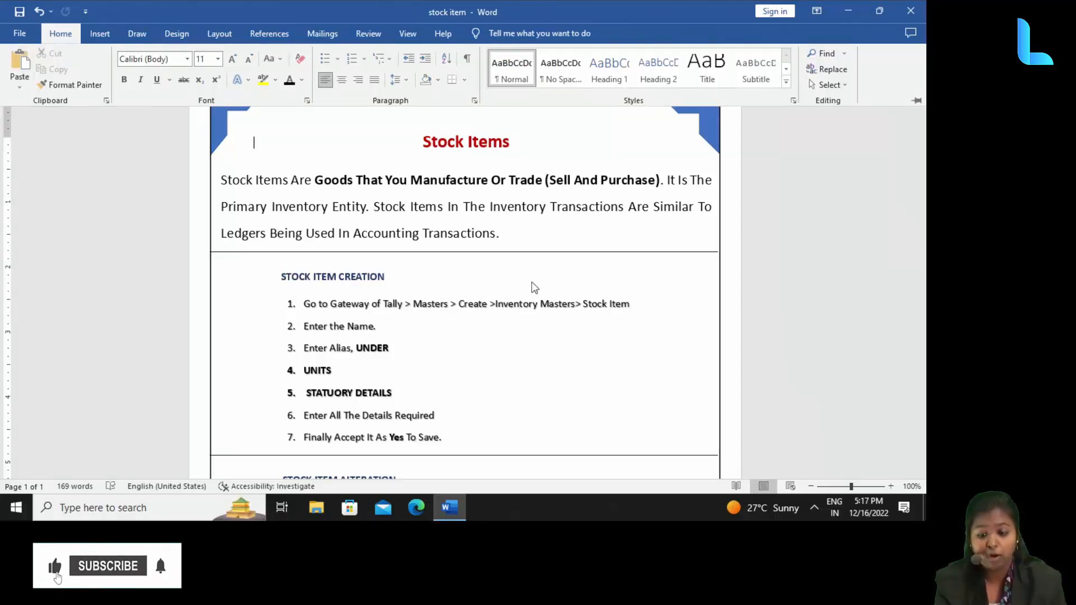
double_click(459, 142)
key(ctrl+c)
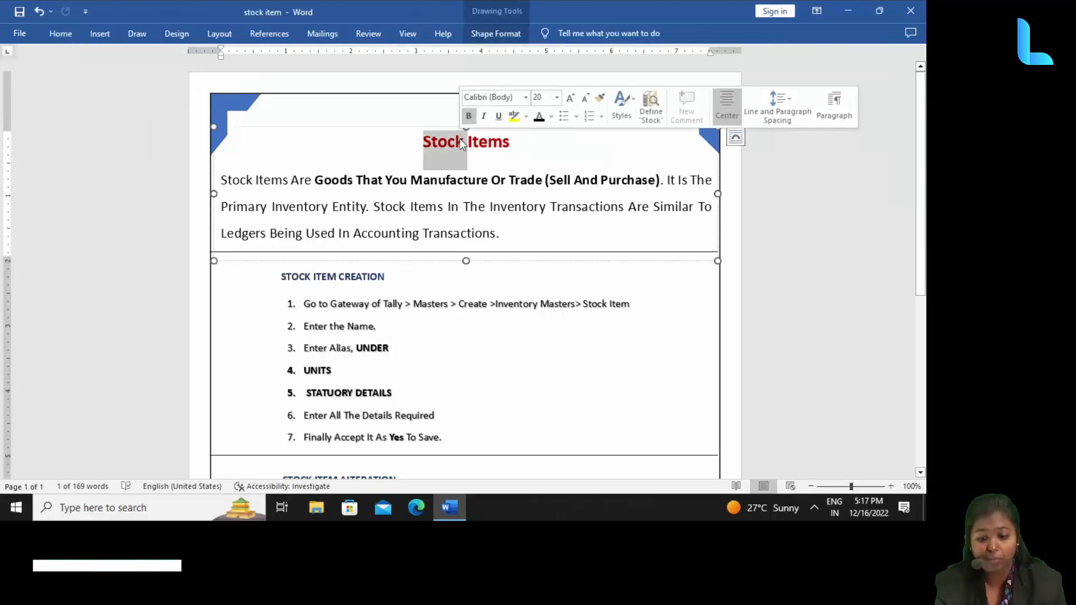
triple_click(461, 141)
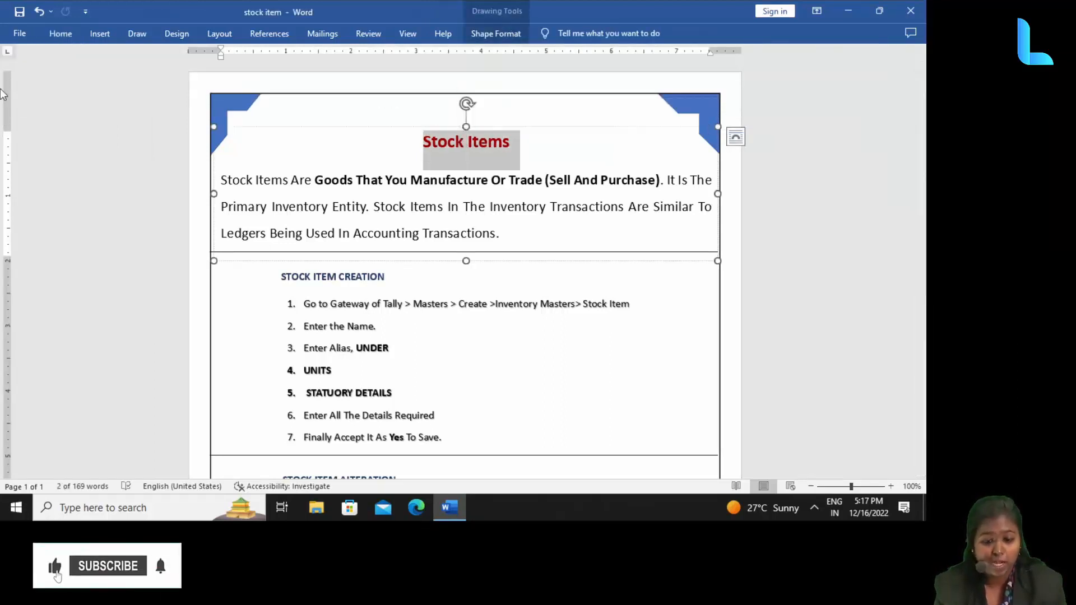
click(60, 34)
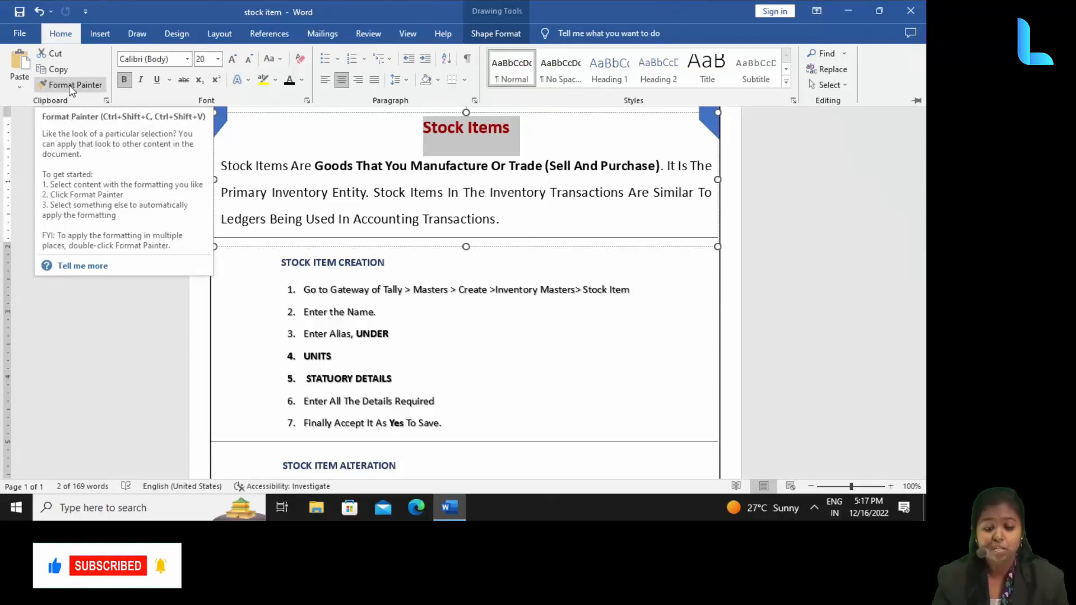
click(64, 66)
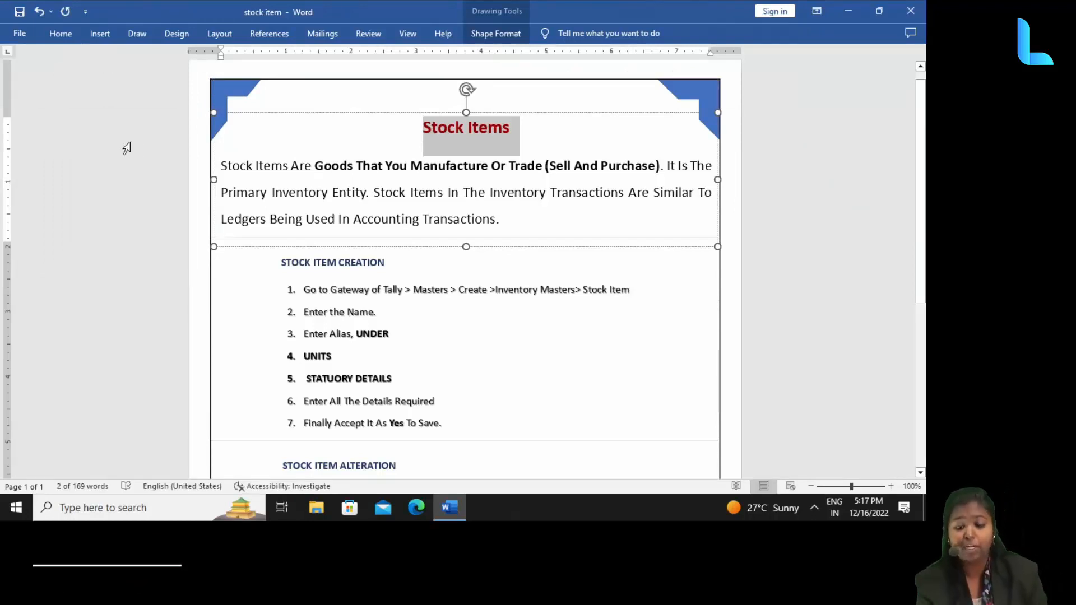
Paste the copied title repeatedly at the end of the STOCK ITEM CREATION heading
click(422, 256)
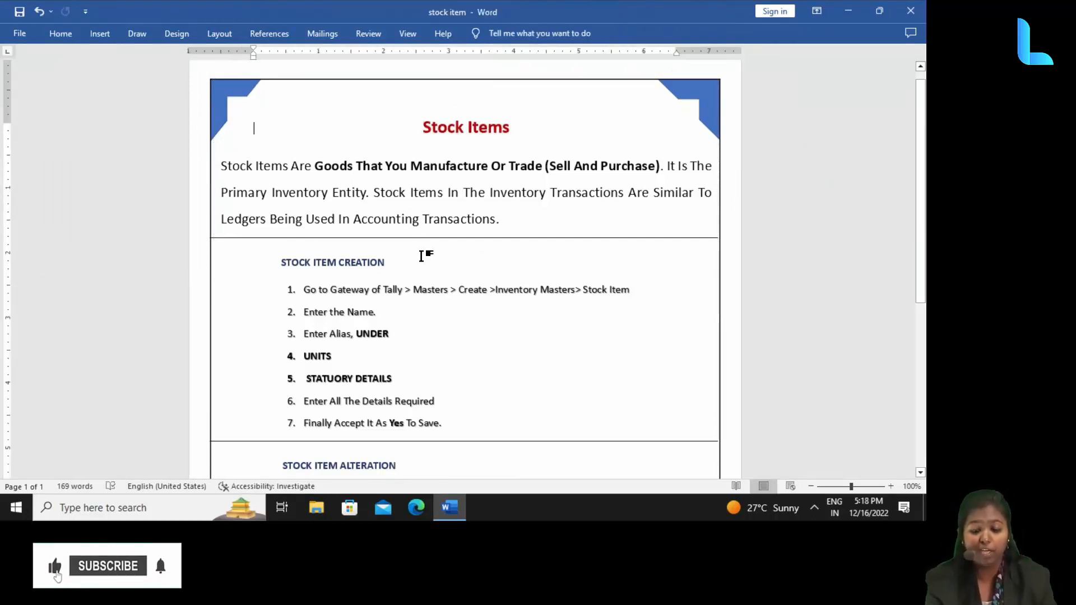
click(391, 265)
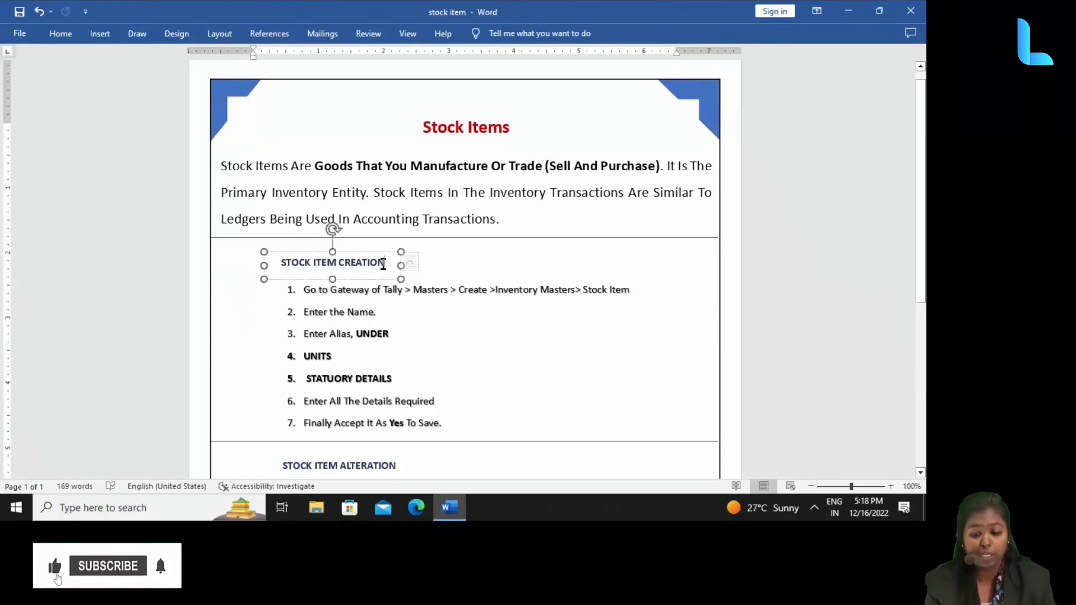
click(440, 262)
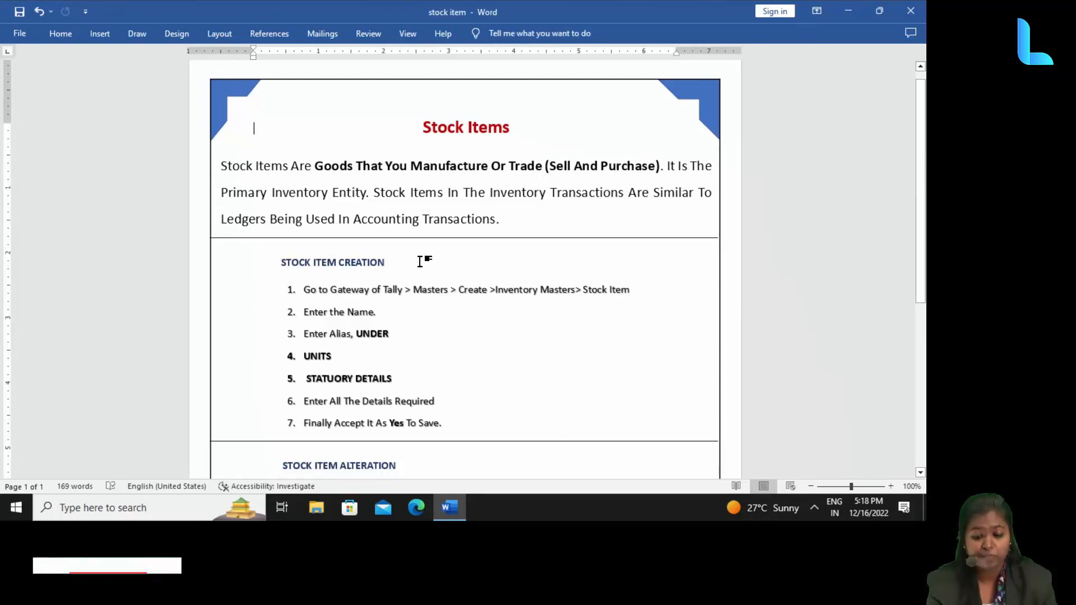
click(397, 261)
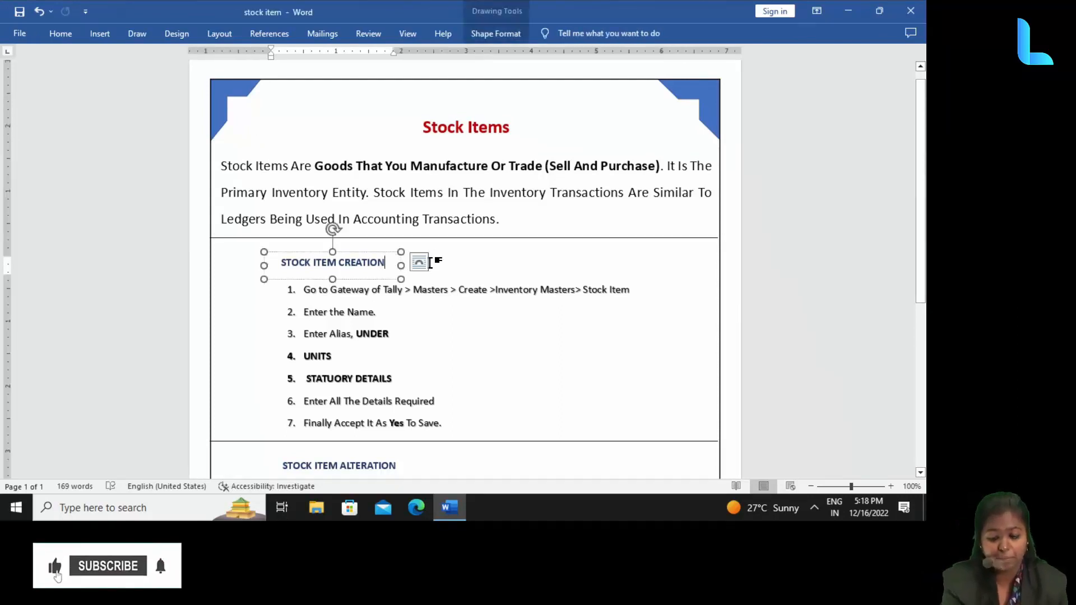
key(ctrl+v)
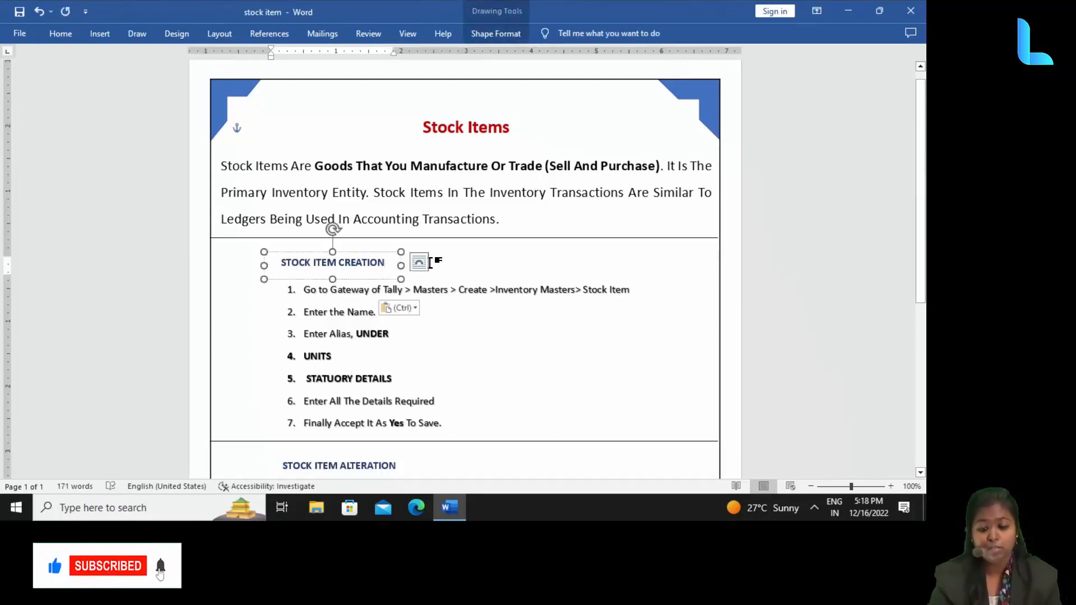
key(ctrl+v)
key(ctrl+v)
key(ctrl+v)
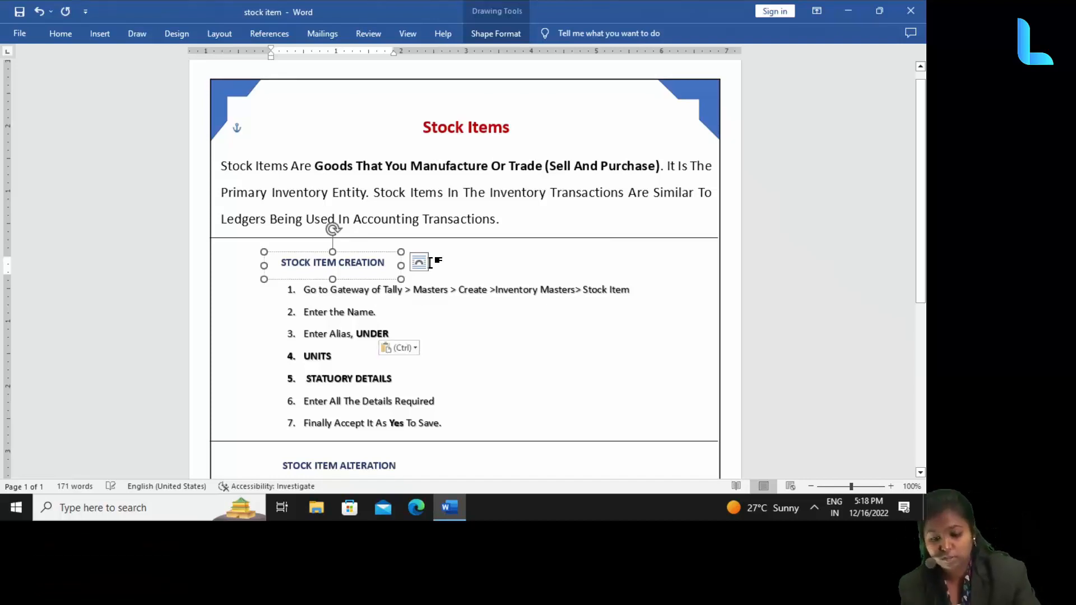
Reselect the "Stock Items" title, then paste it into the STOCK ITEM CREATION heading, replacing the word CREATION
triple_click(442, 126)
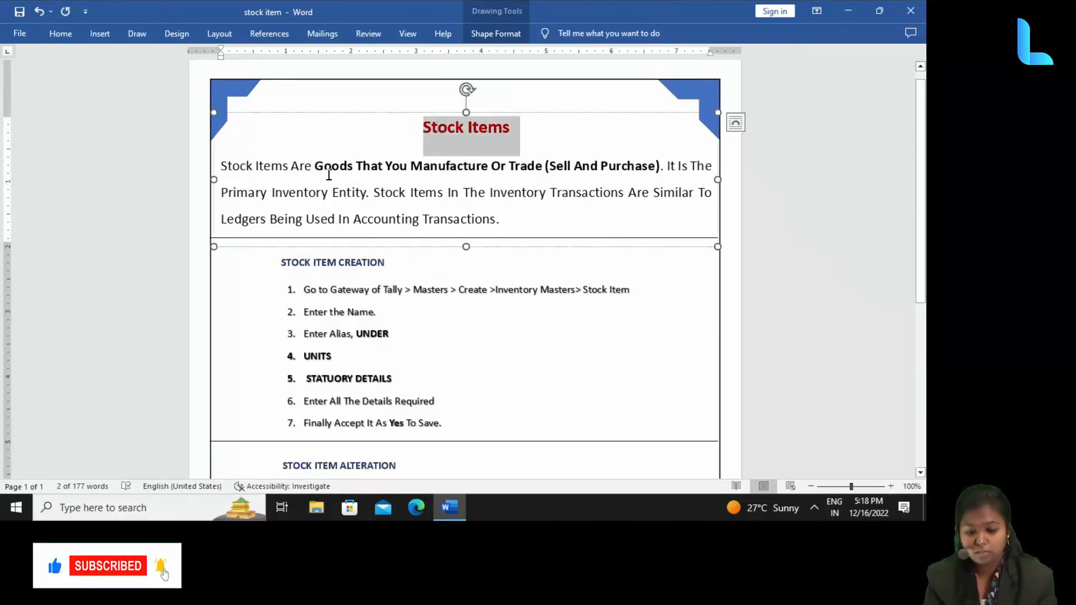
click(325, 268)
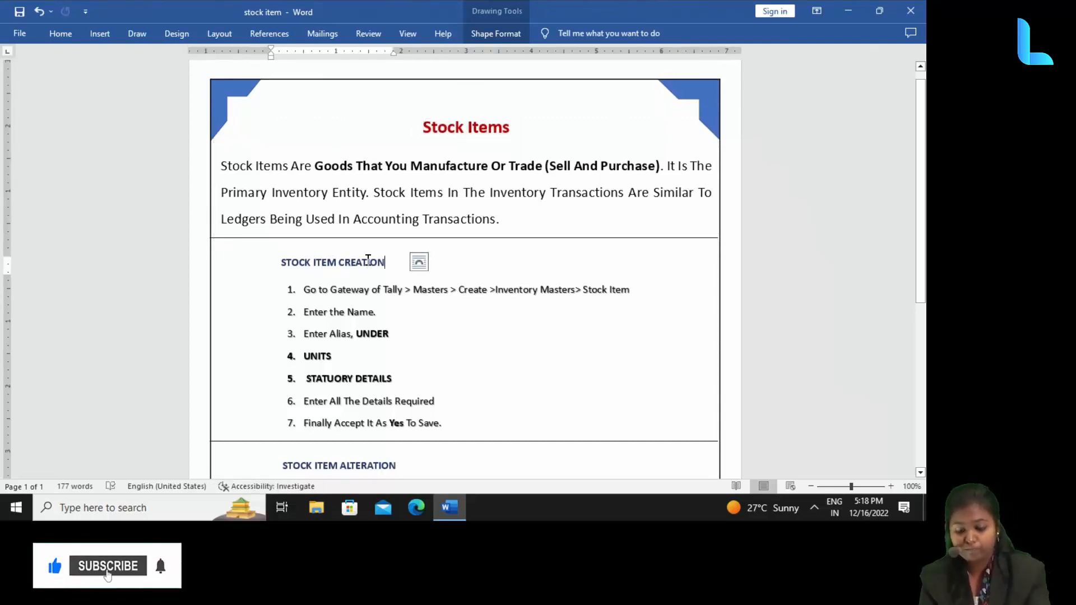
key(ctrl+v)
double_click(368, 259)
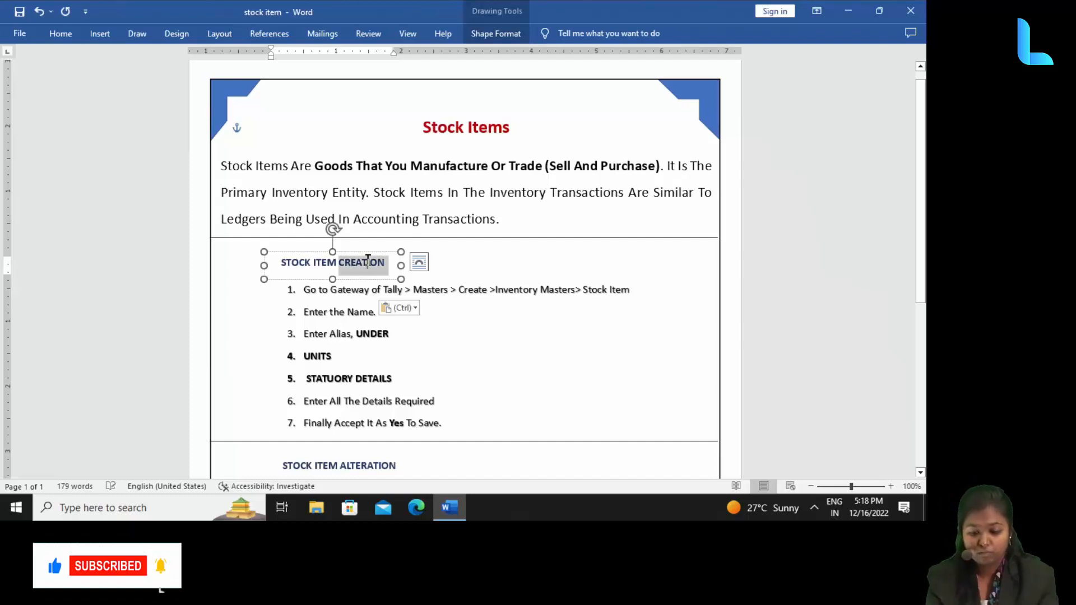
key(ctrl+v)
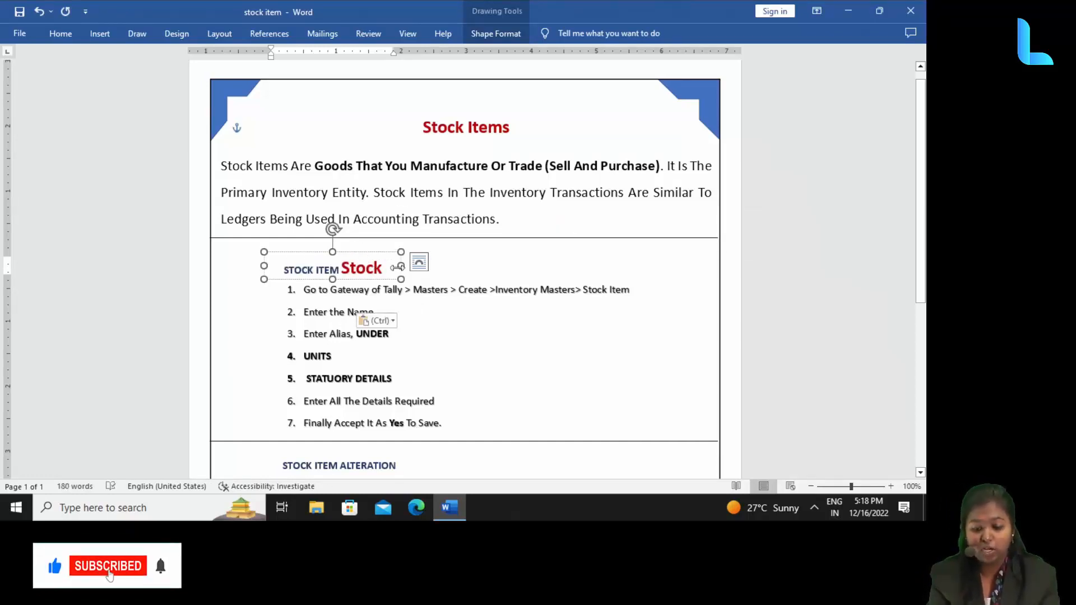
Widen the creation heading's text box and delete the words STOCK ITEM in front of the pasted title
drag(400, 266, 500, 267)
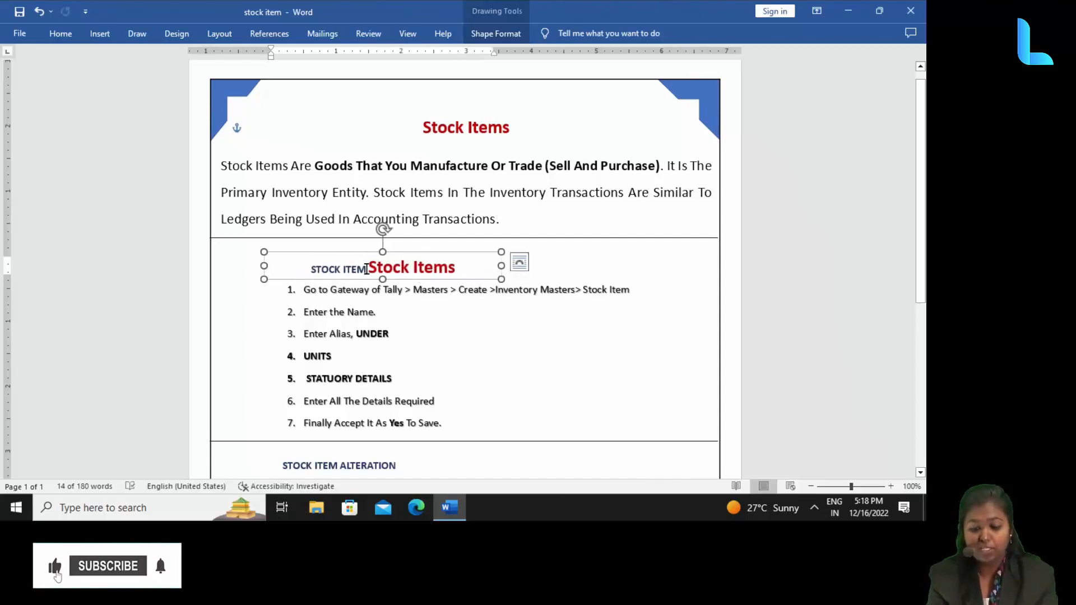
drag(365, 269, 308, 269)
key(BackSpace)
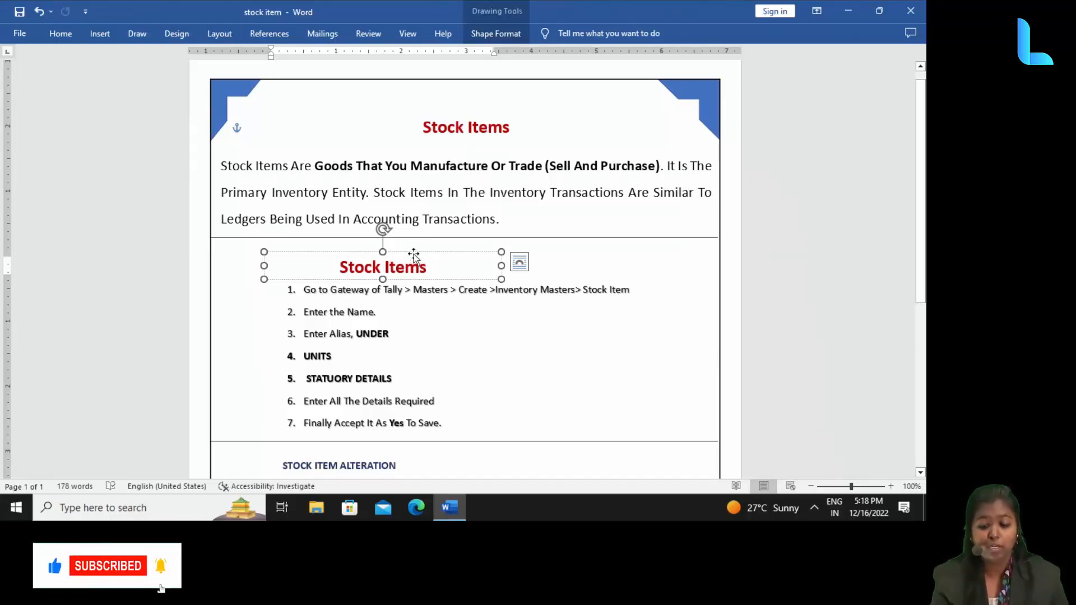
Delete the original "Stock Items" title above the introduction and shift the introduction's text box down to the divider line
click(464, 128)
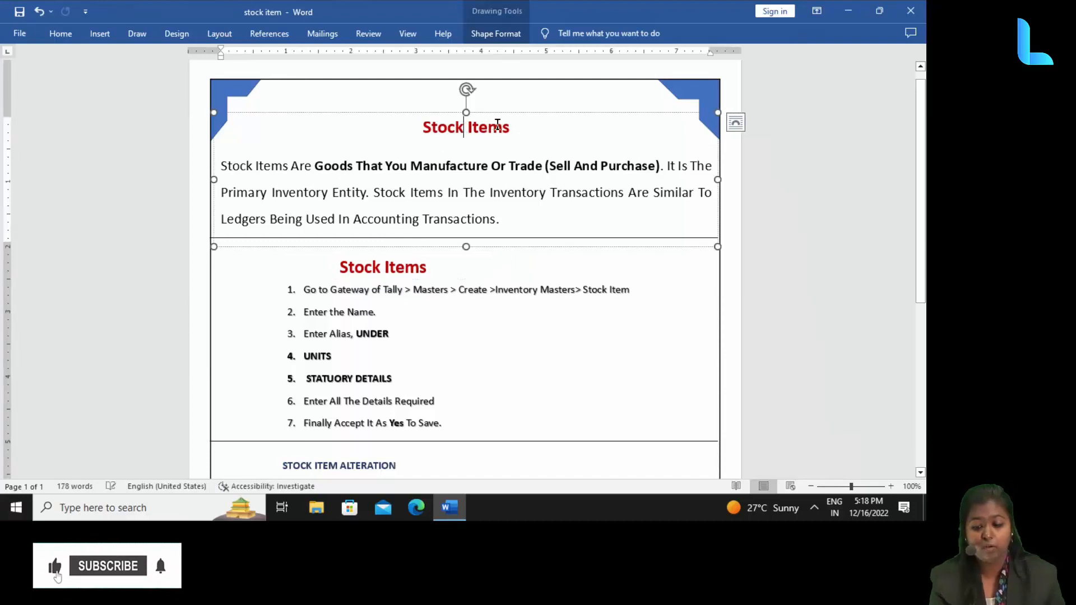
drag(506, 125, 423, 123)
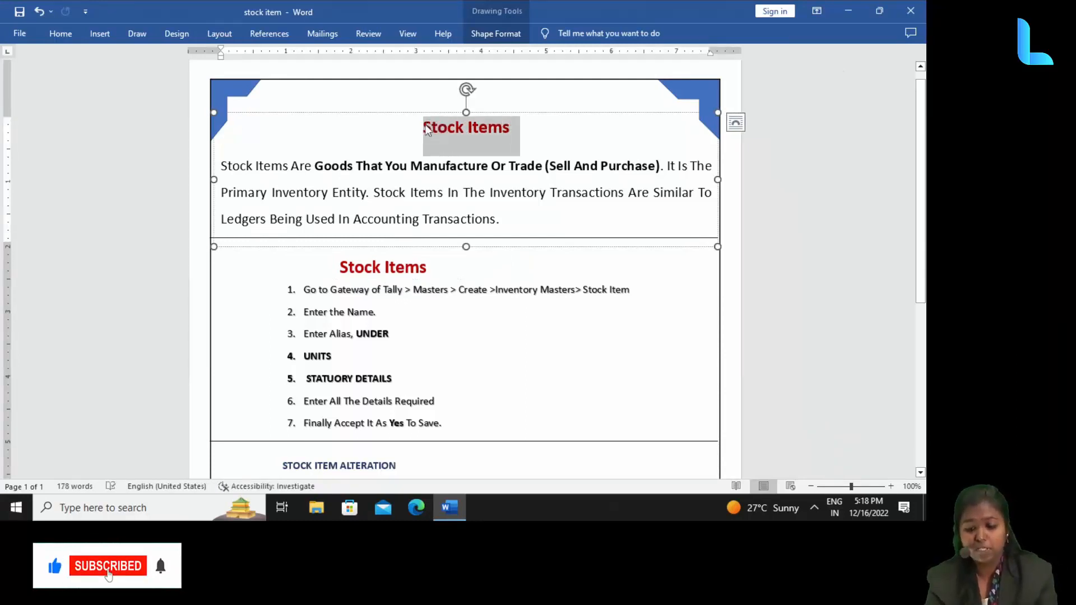
key(Delete)
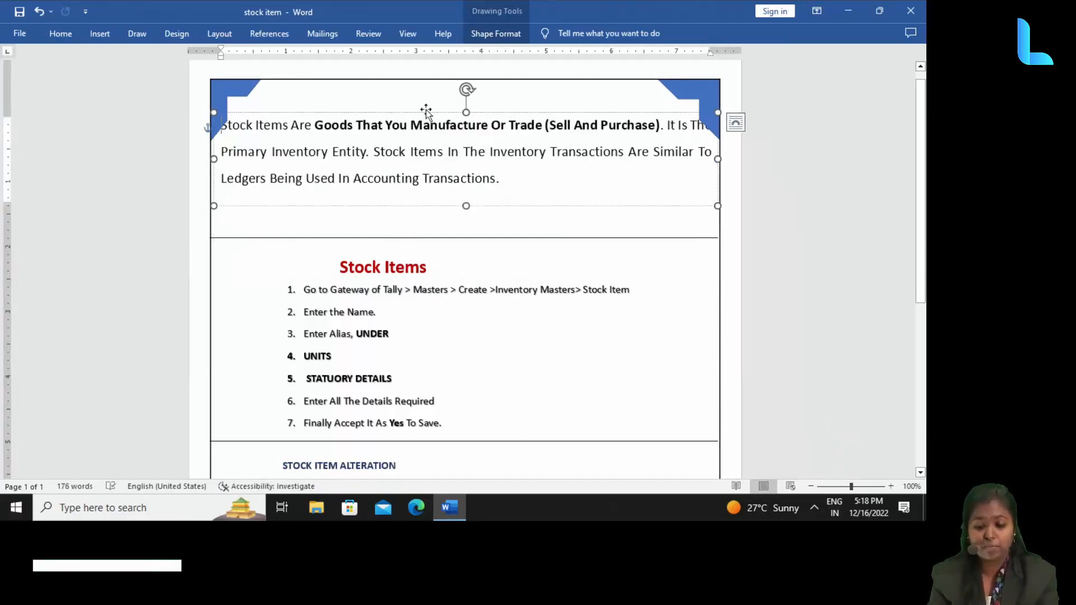
drag(428, 111, 427, 143)
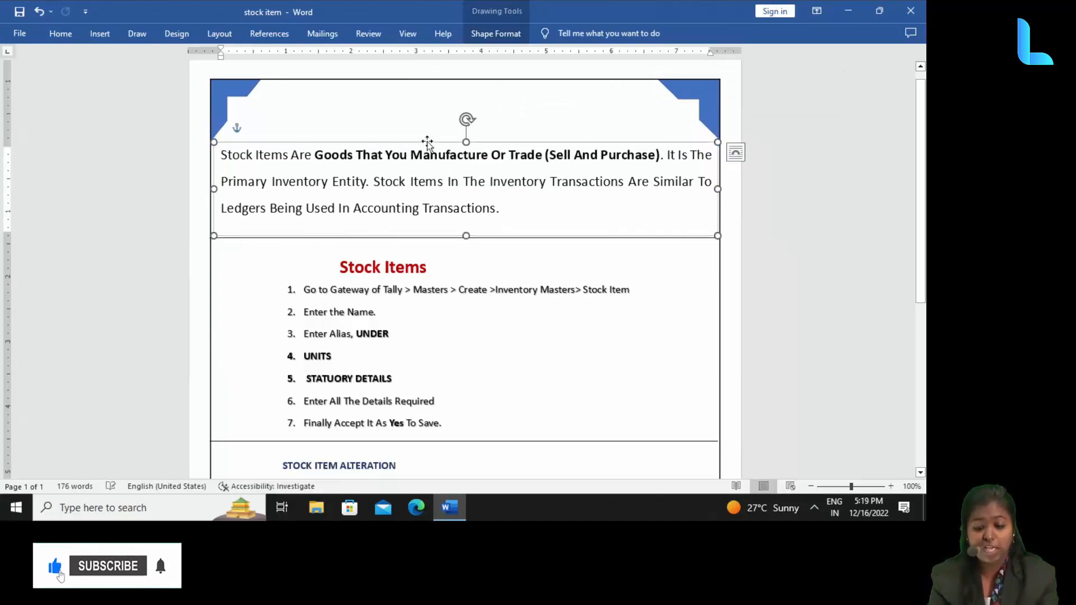
Cut the "Stock Items" text box from the creation section and paste it into the empty space above the introduction
triple_click(382, 261)
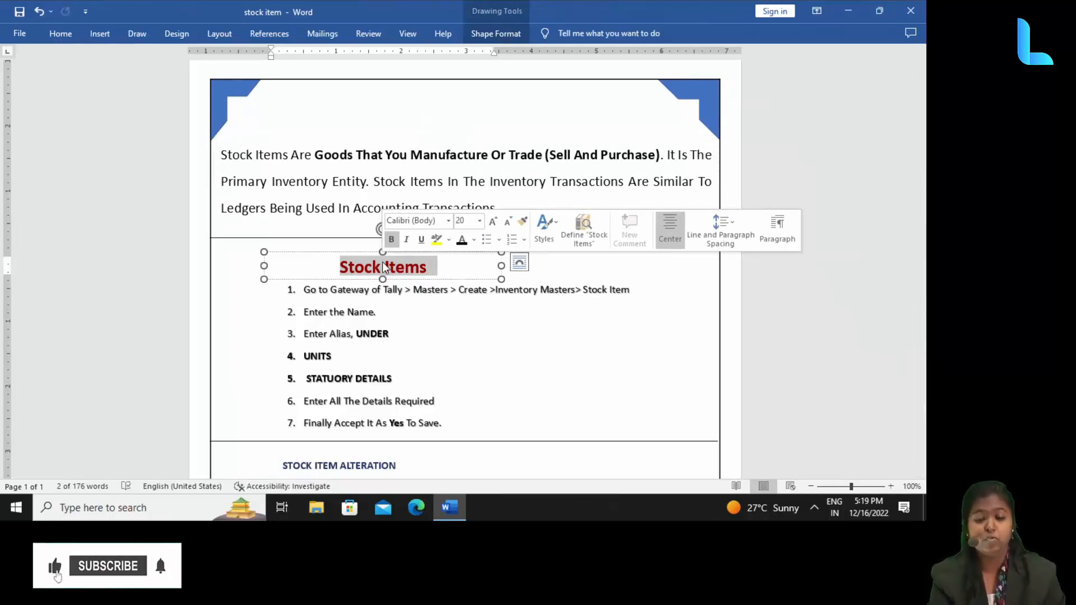
click(340, 253)
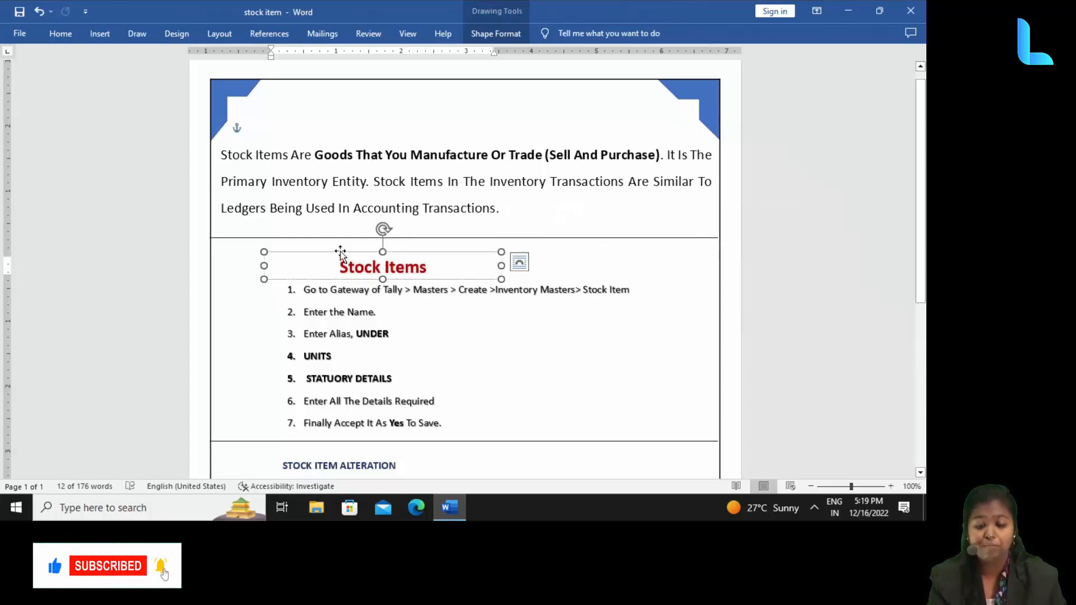
click(56, 34)
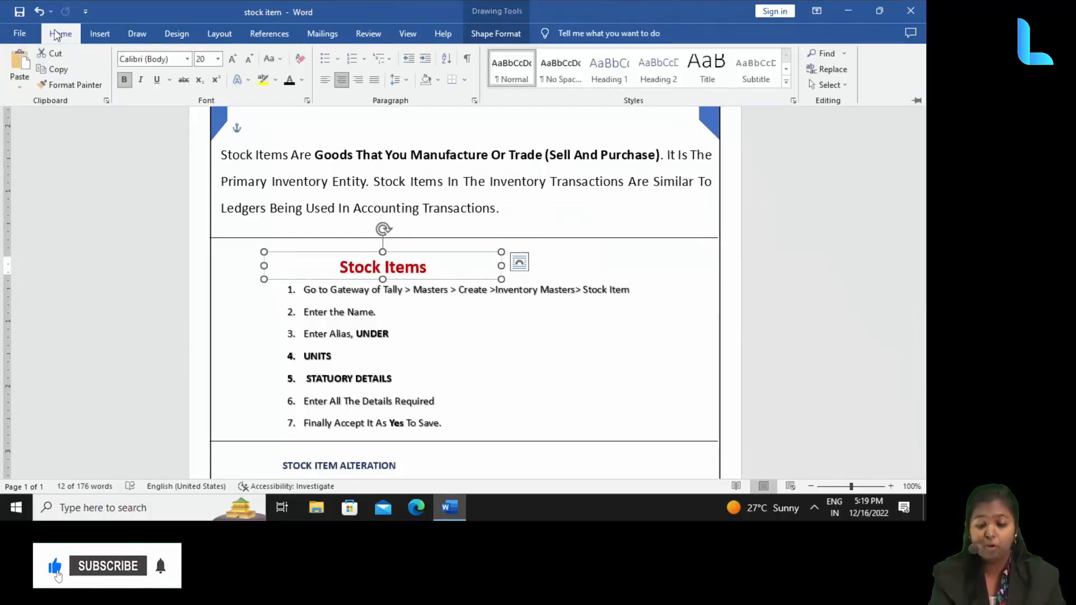
click(59, 54)
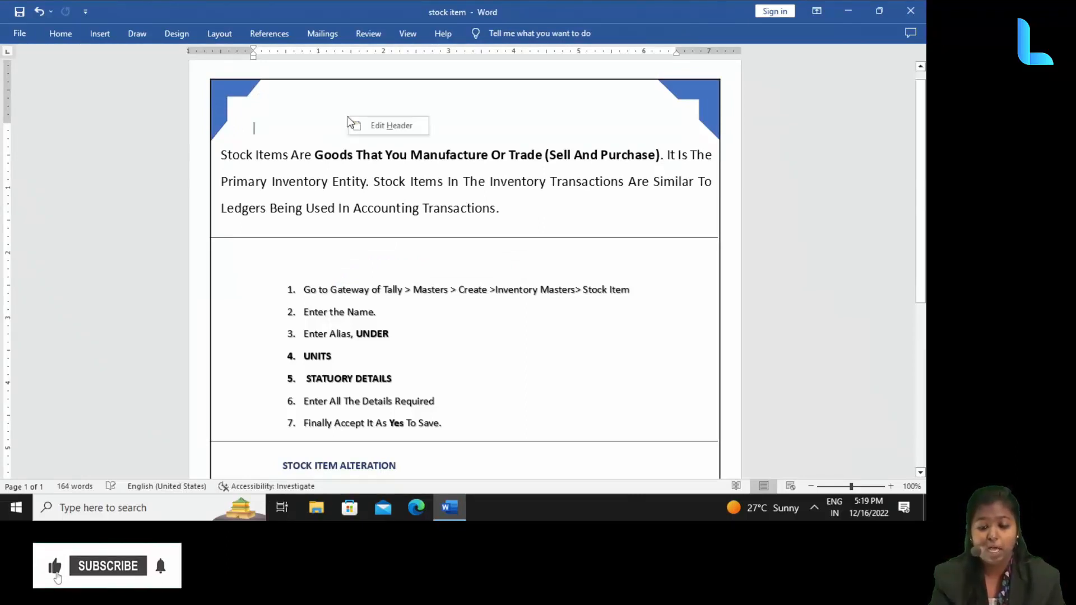
right_click(289, 130)
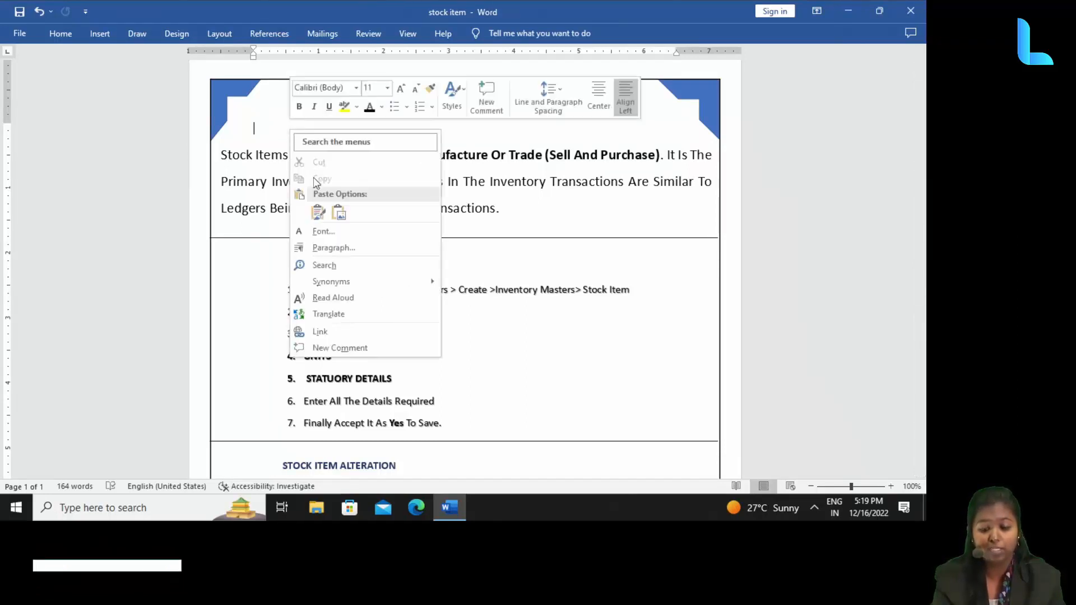
click(318, 211)
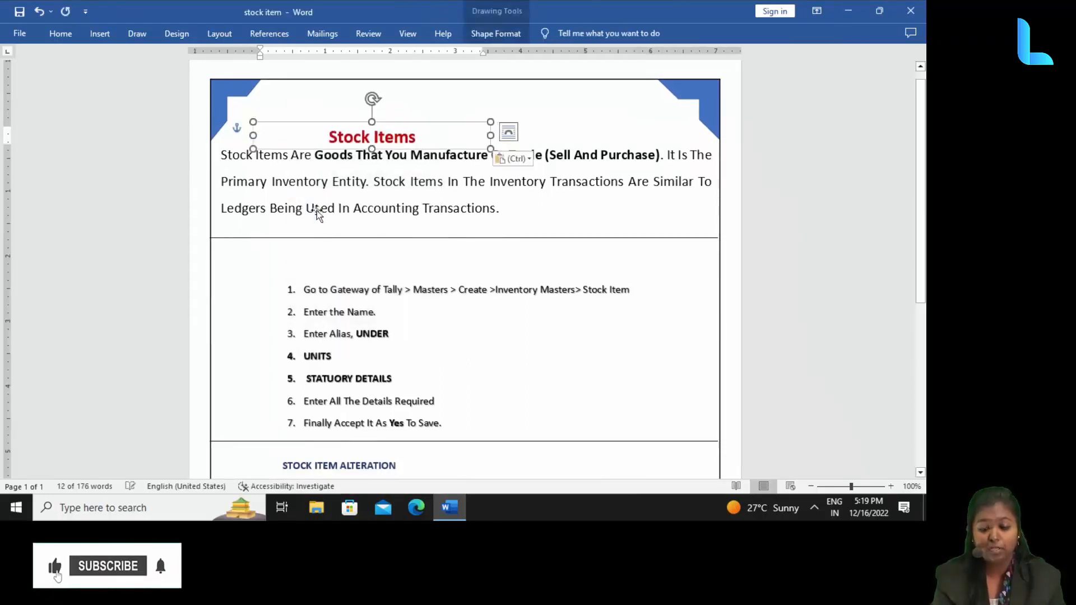
drag(386, 121, 387, 111)
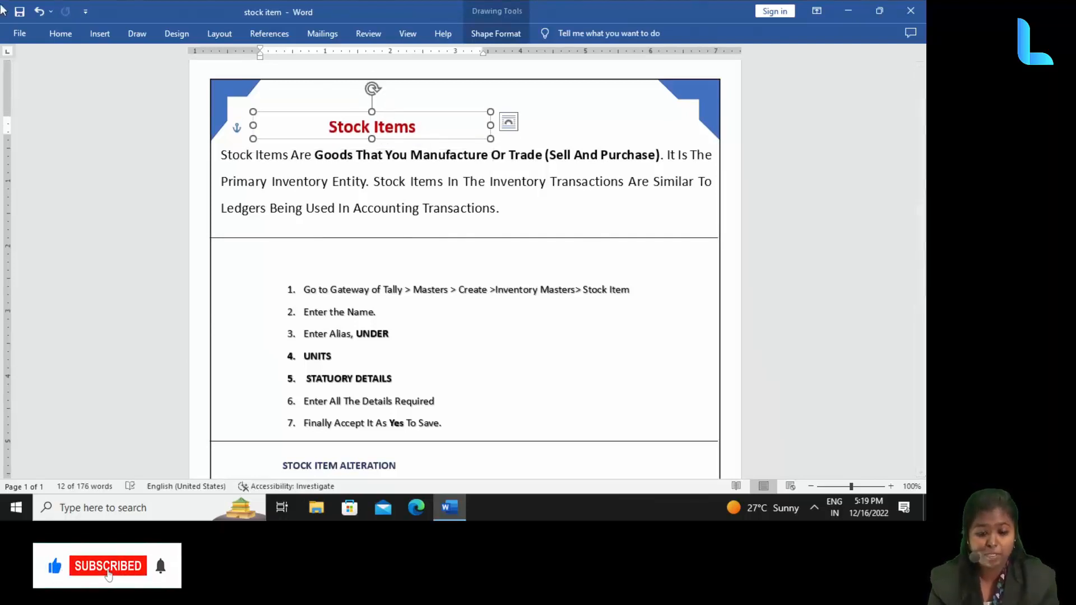
Copy the "Stock Items" text box above the introduction to the clipboard
click(60, 34)
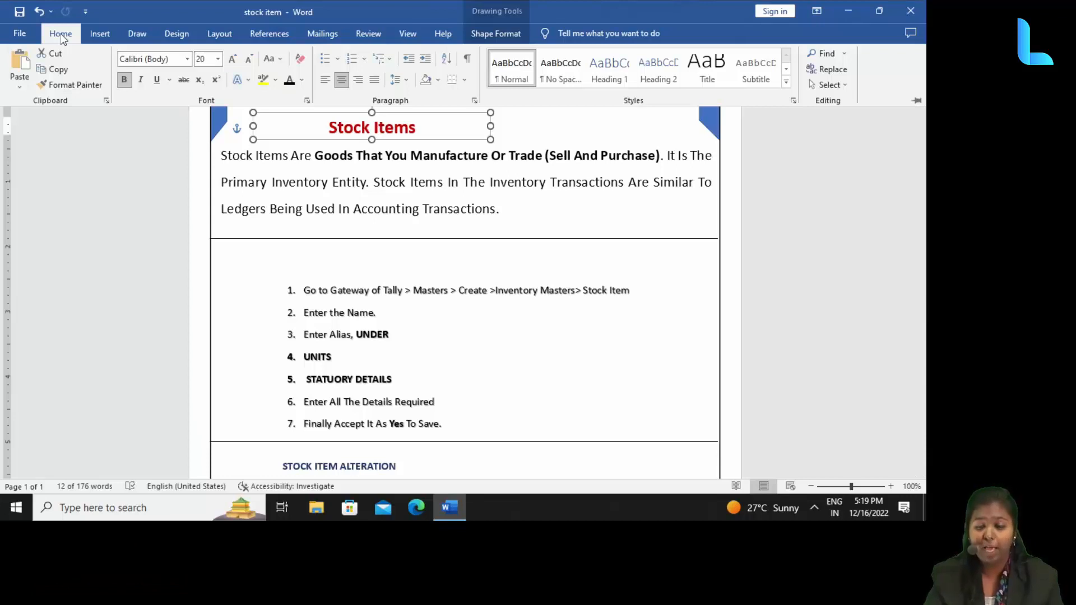
click(57, 73)
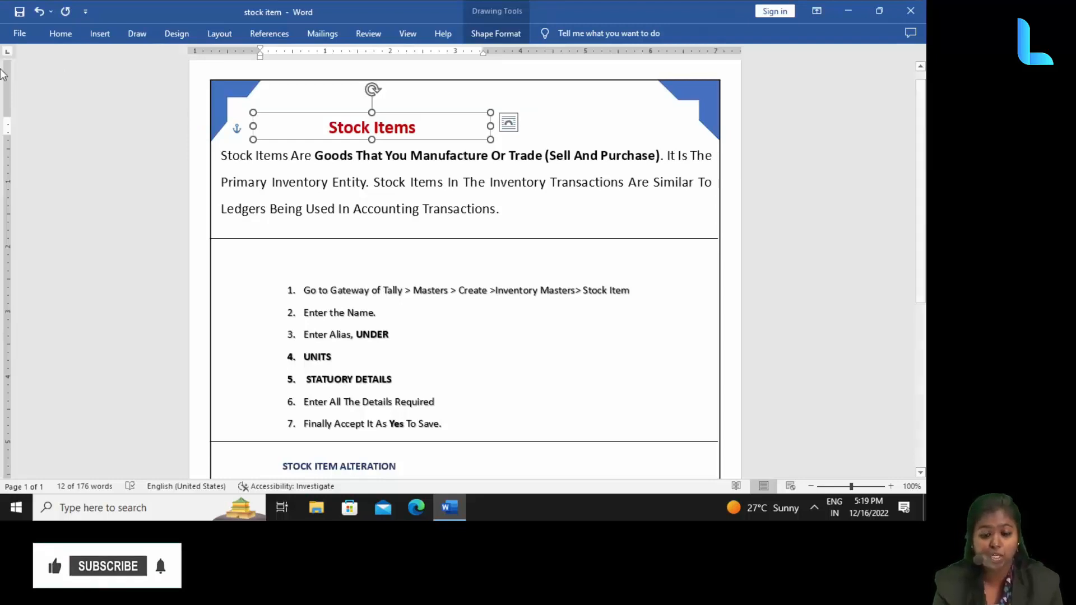
Create a new blank document and write "CTRL+C = COPY" on its first line
click(20, 35)
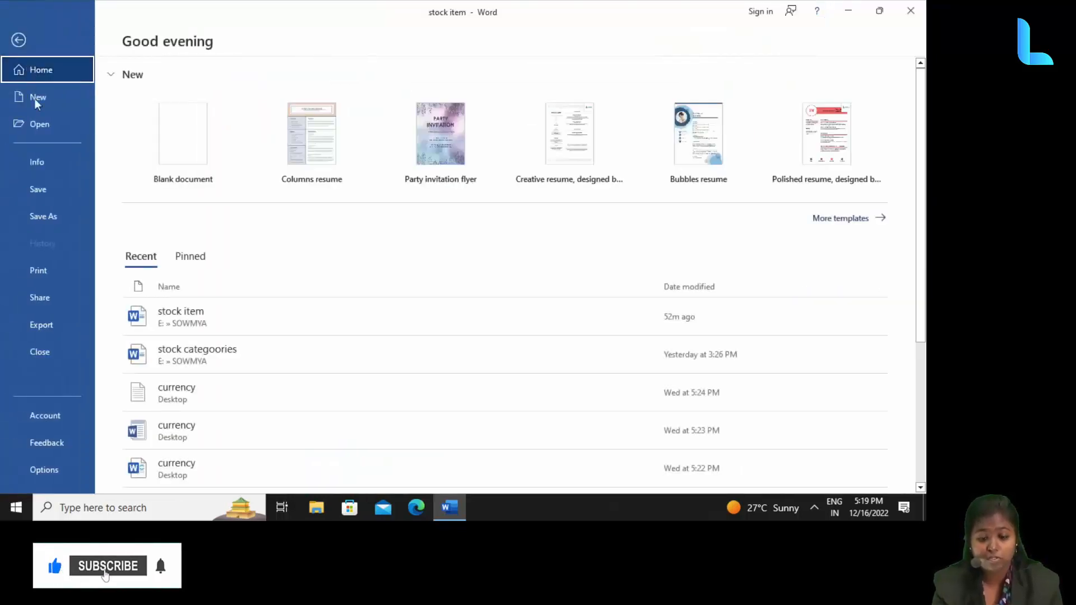
click(199, 157)
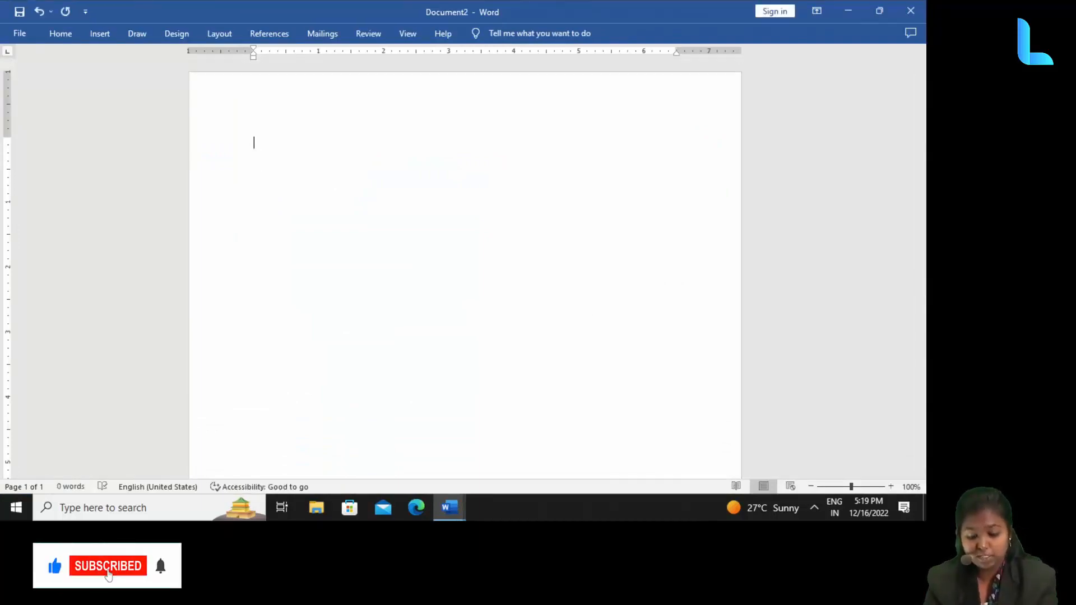
text(cTR)
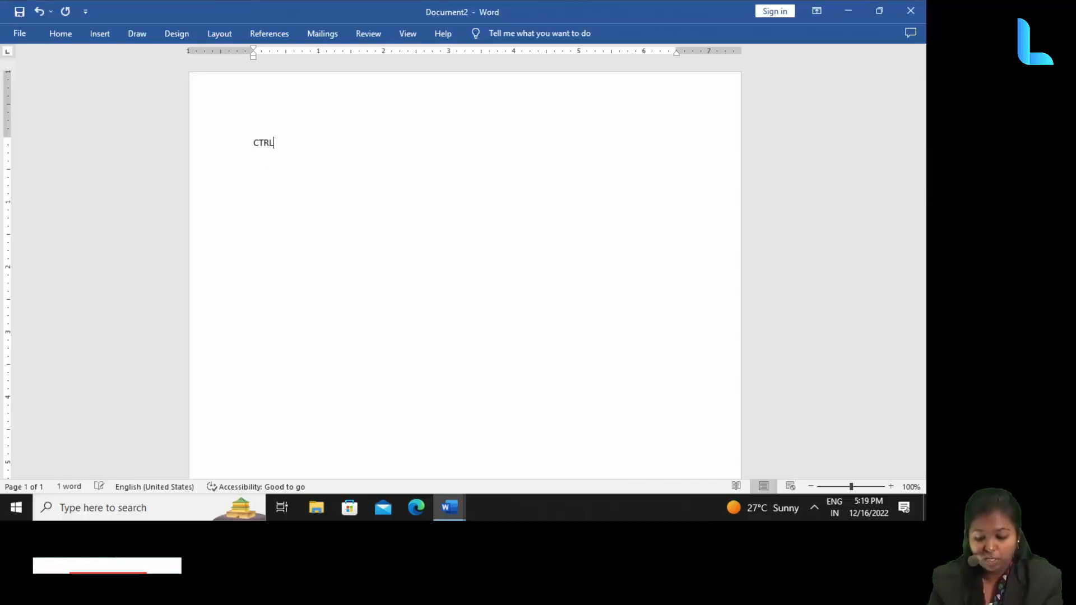
text(L+)
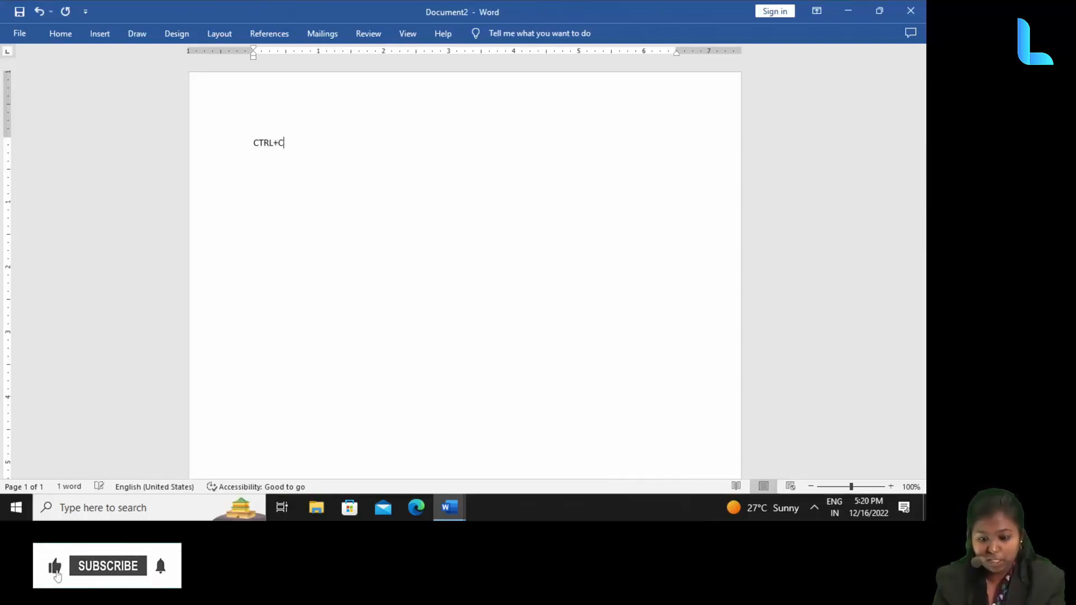
text(C)
text( =)
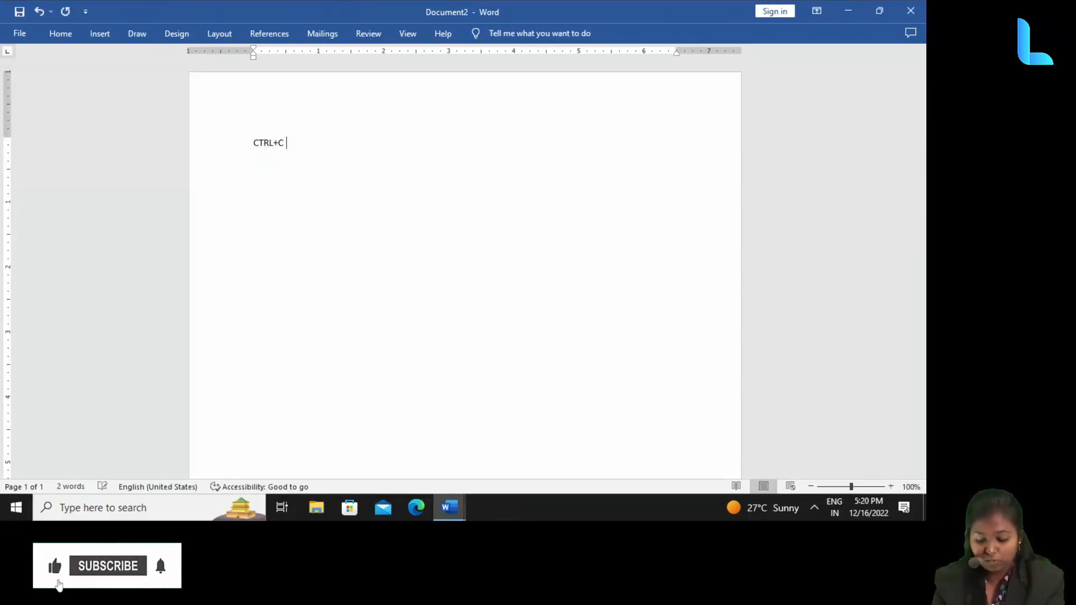
text( COPY)
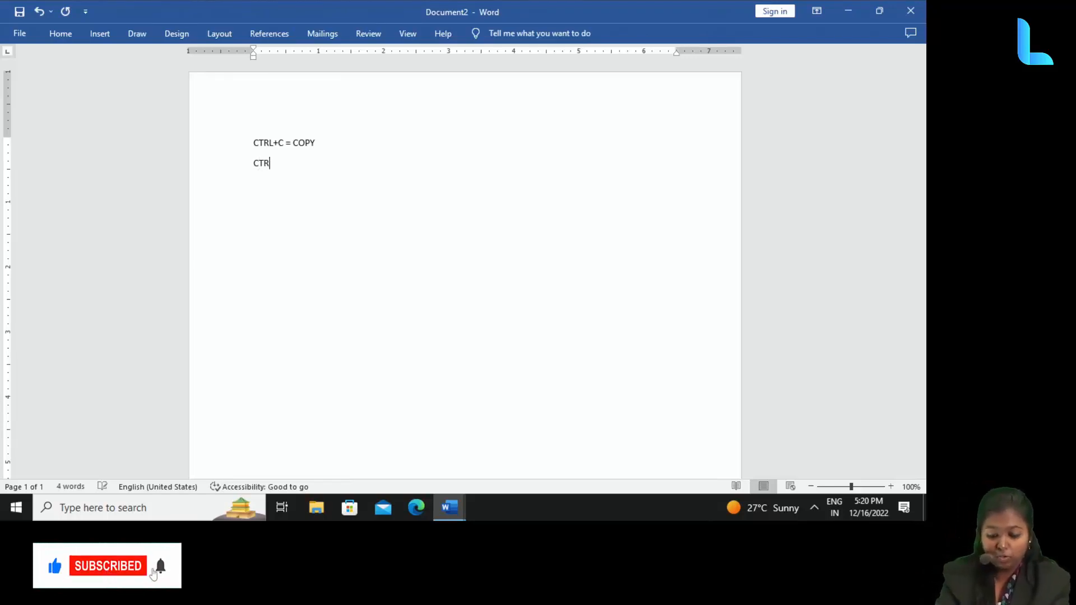
Write "CTRL+X = CUT" on the second line and start a new line below it
text(+X)
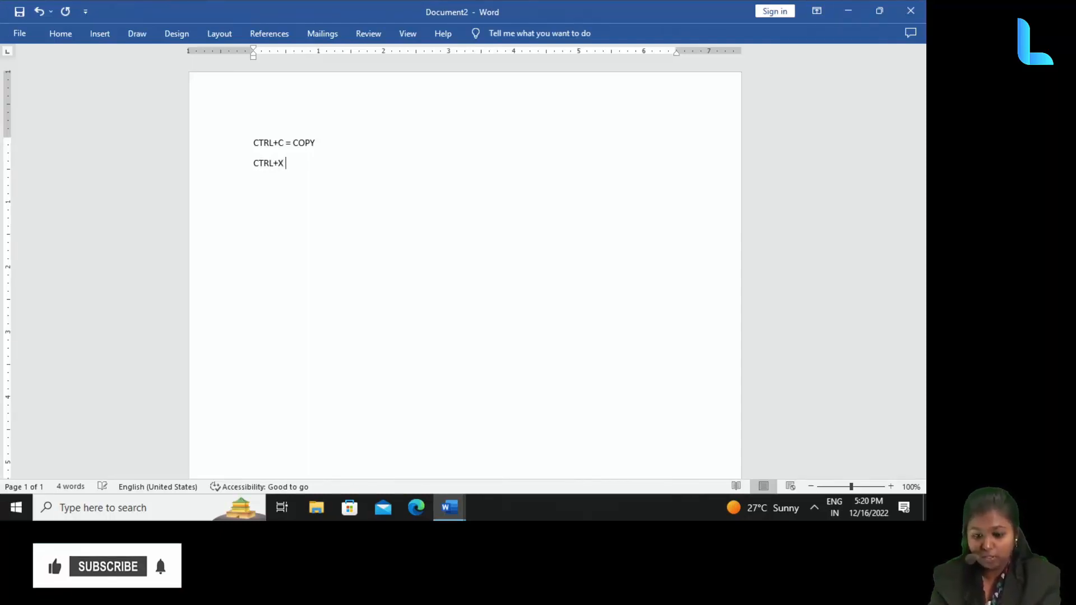
key(BackSpace)
text(= )
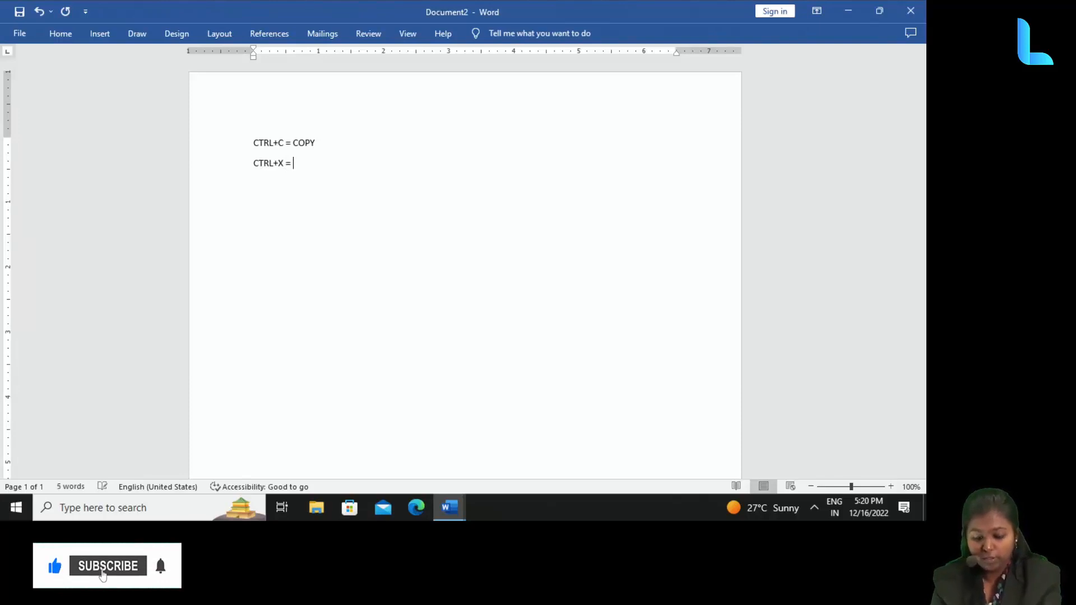
text(CUT)
key(Return)
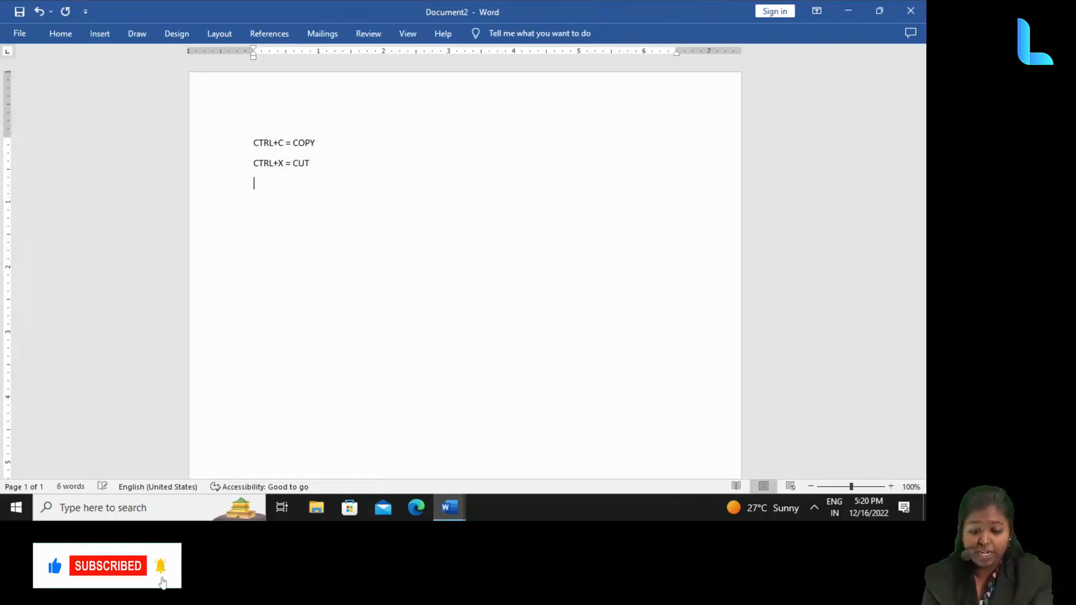
Write "CTRL+V = PASTE" on the third line of the shortcut list
text(CTR)
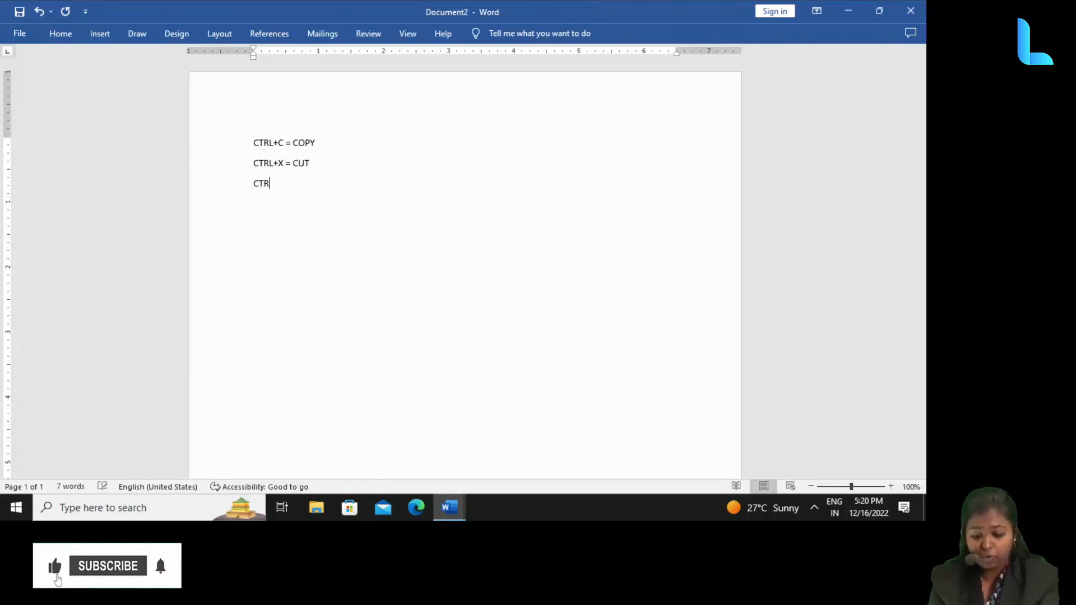
text(L+)
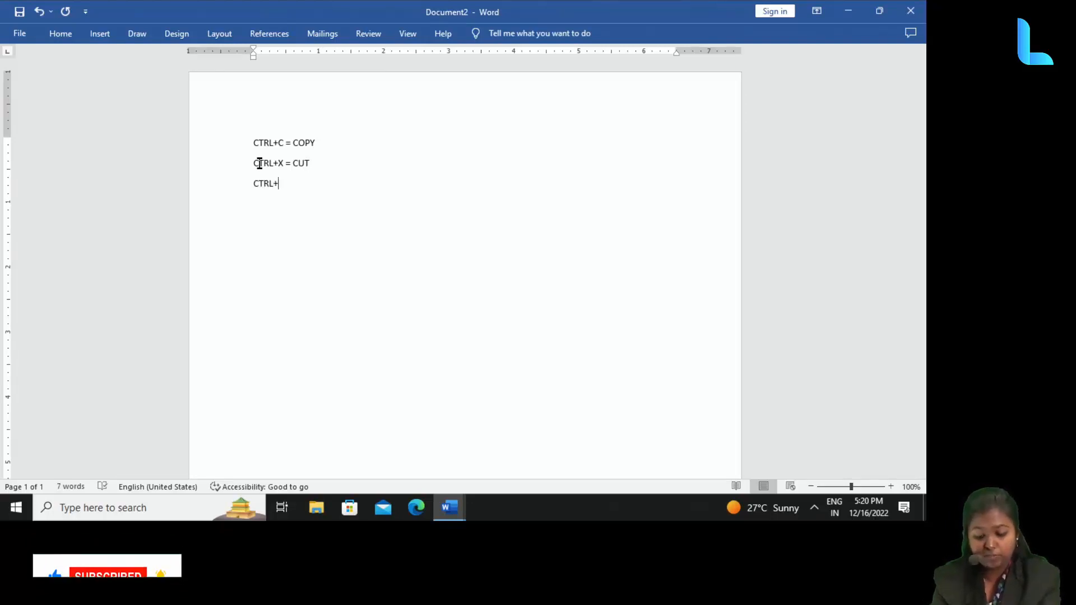
text(V )
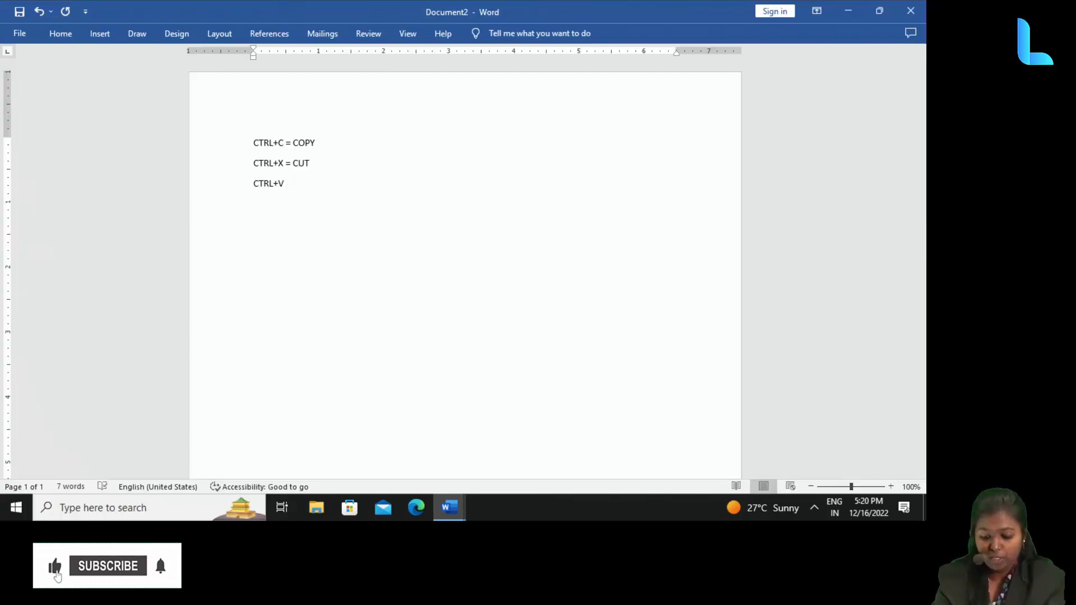
text(+)
key(BackSpace)
text(=)
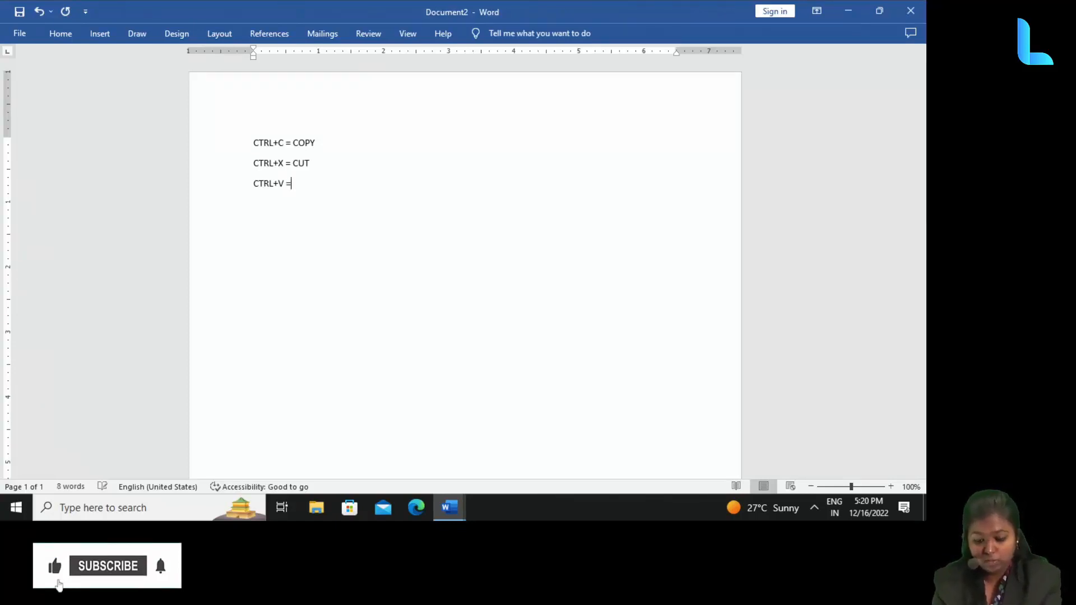
text( PASTE)
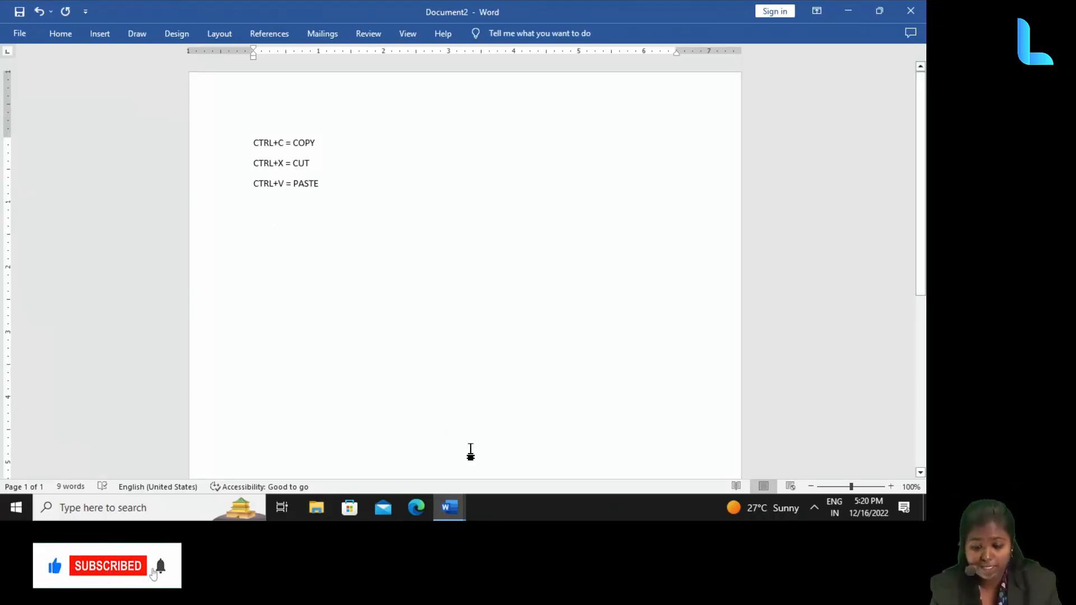
Switch to the stock item document and draw a text box in the empty space above the numbered steps
mouse_move(465, 499)
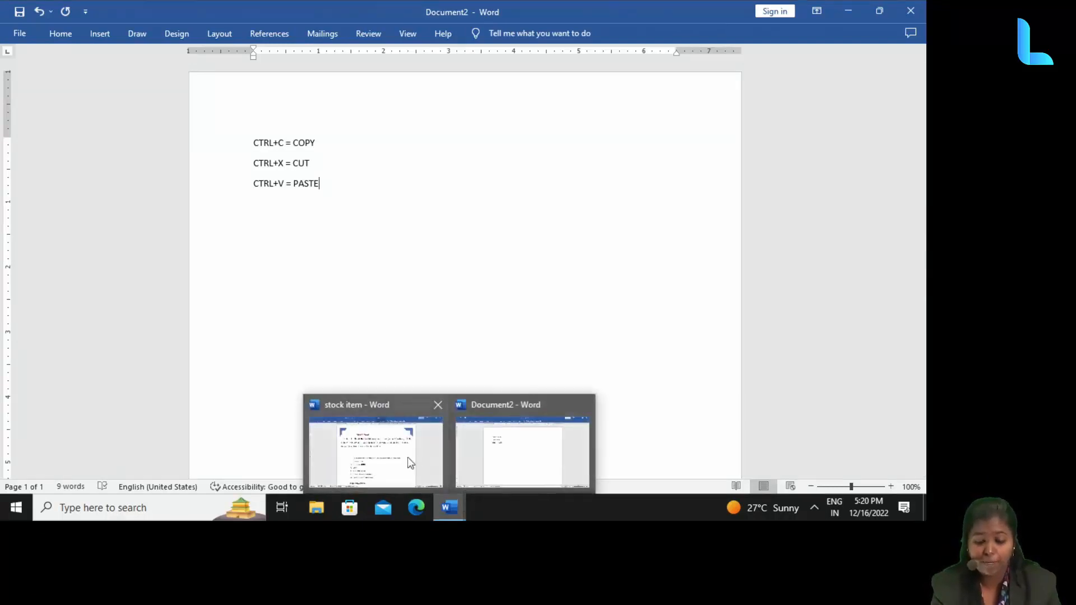
click(377, 443)
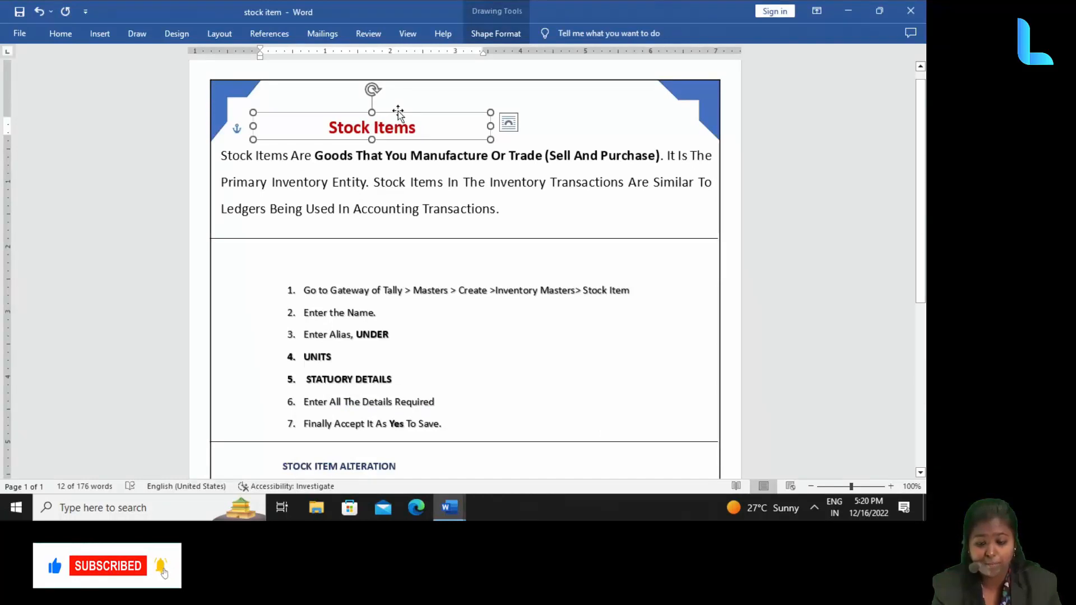
key(Escape)
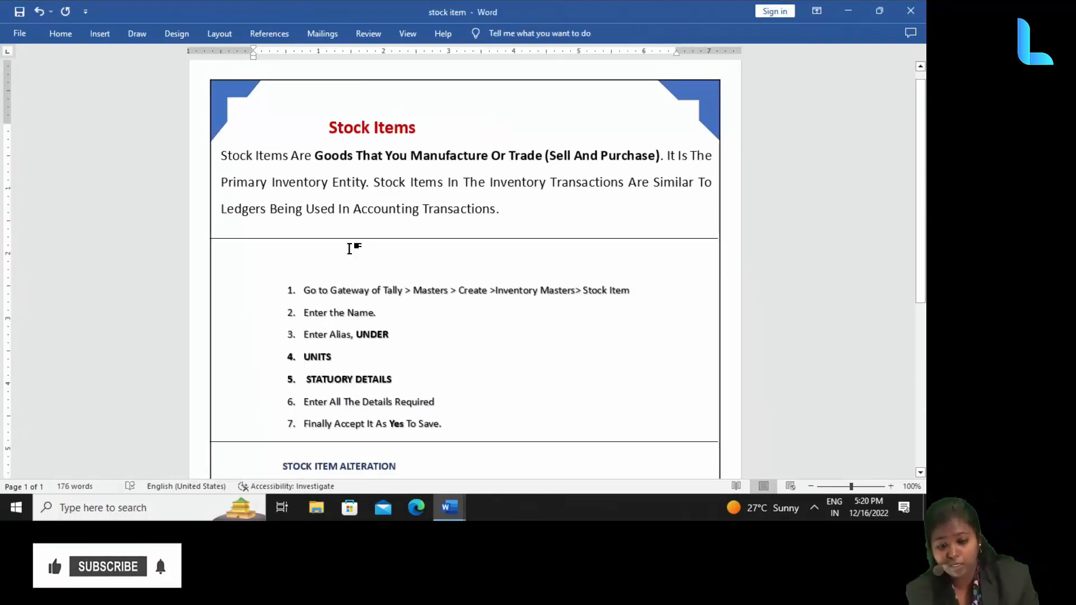
click(102, 33)
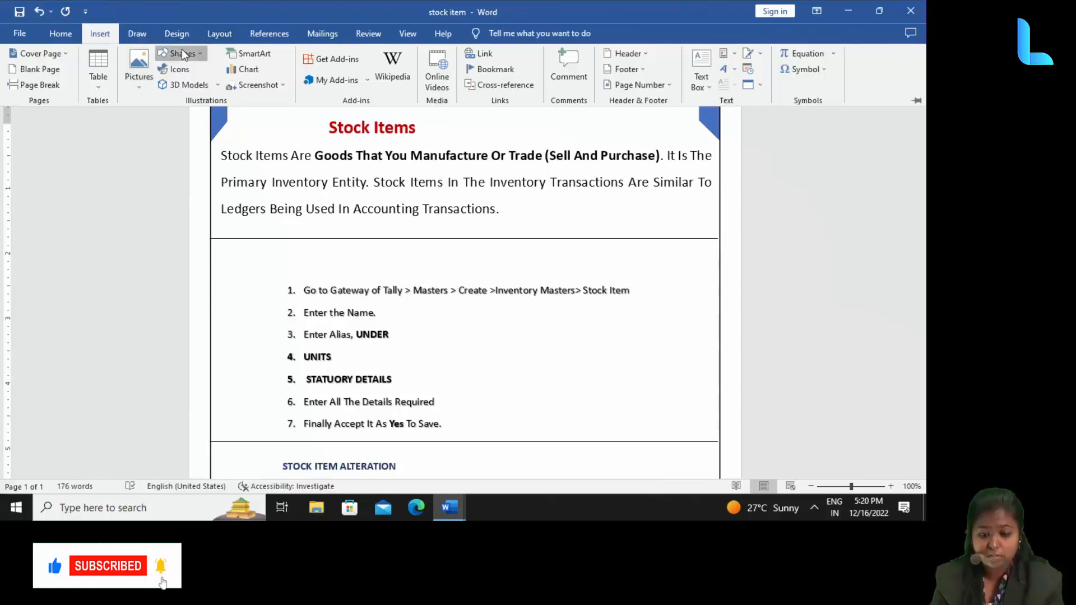
click(180, 53)
click(178, 87)
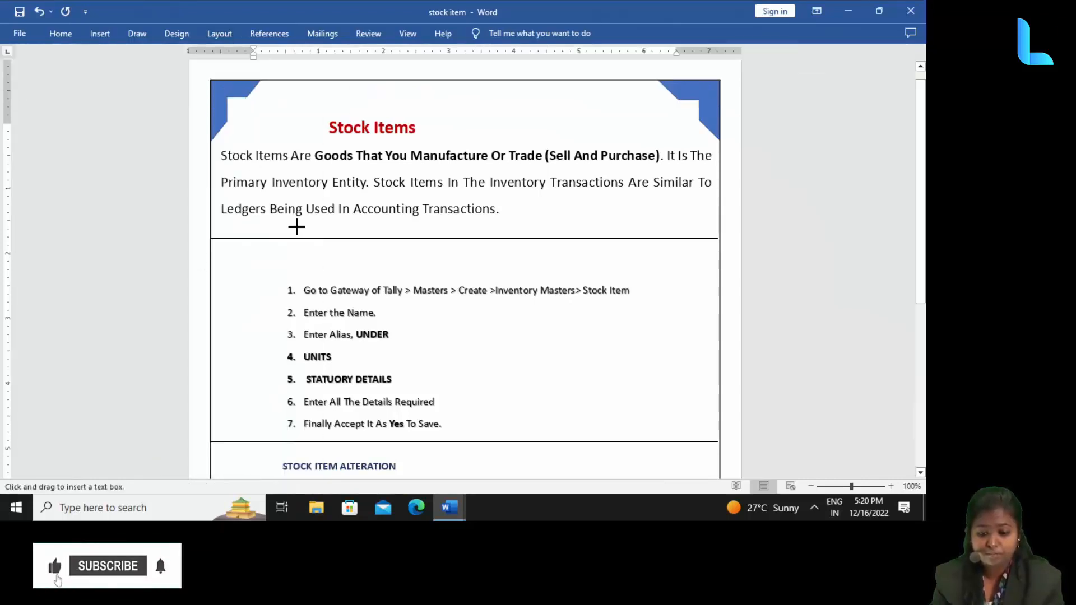
drag(290, 252, 430, 273)
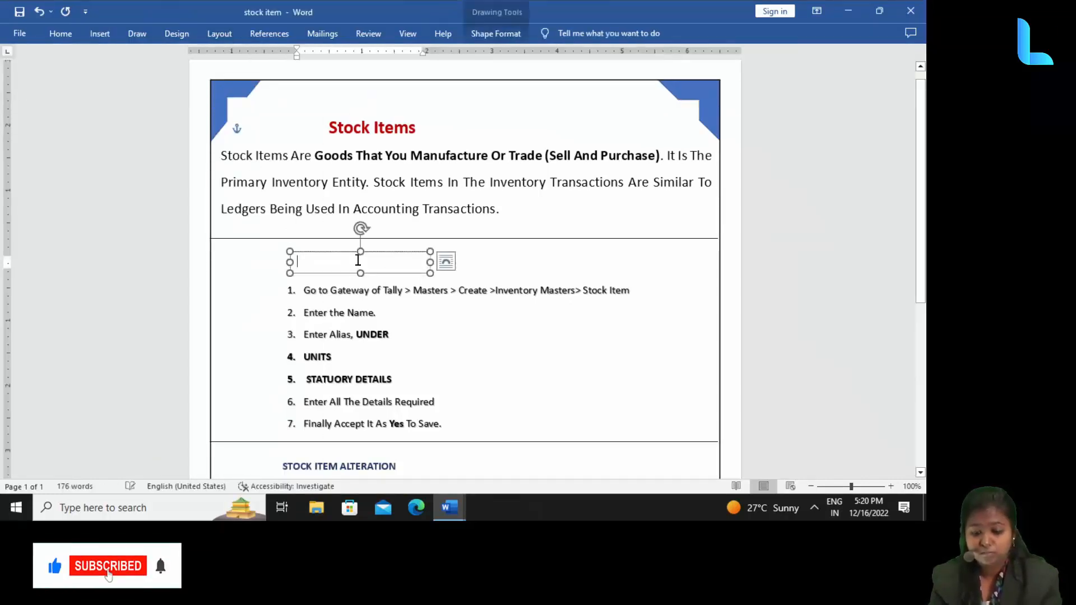
Enter STOCK ITEM as the text of the new text box
text(STO)
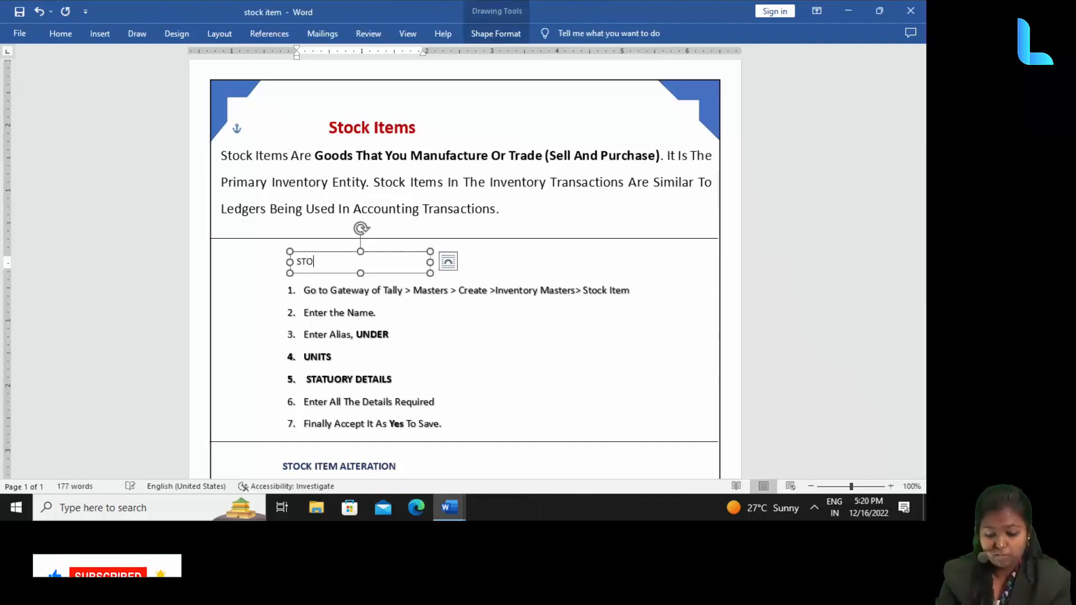
text(CK I)
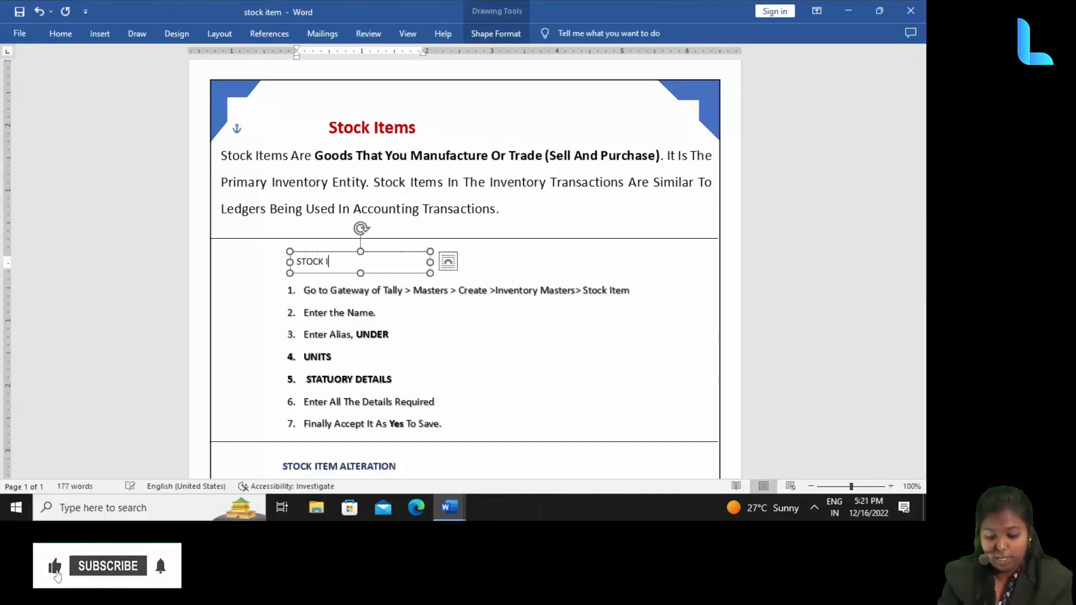
text(TEM)
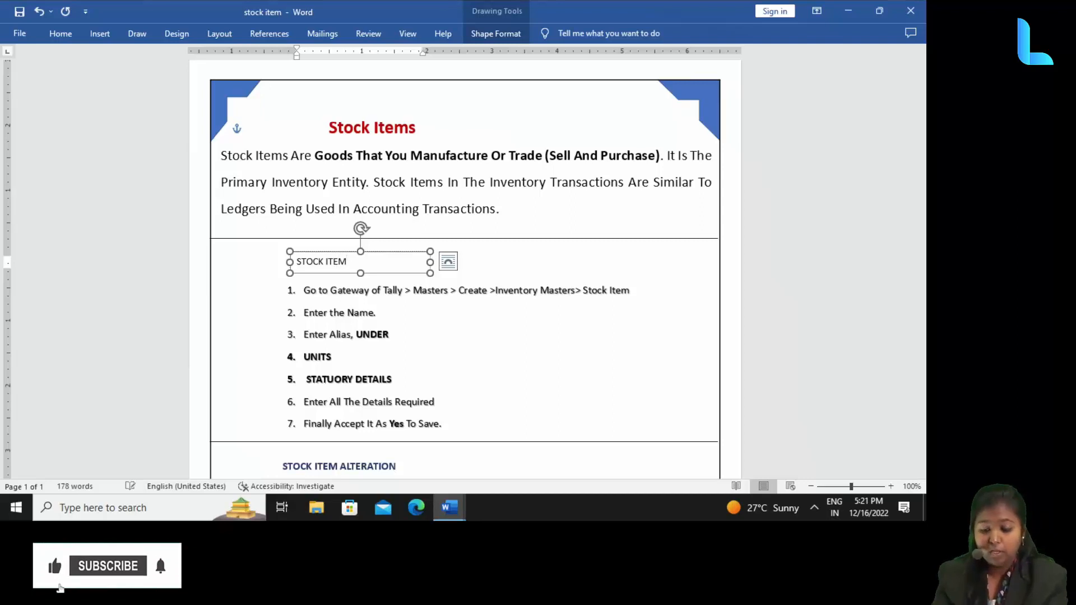
Use Format Painter to copy the red "Stock Items" title's formatting onto the word STOCK in the new text box
click(387, 137)
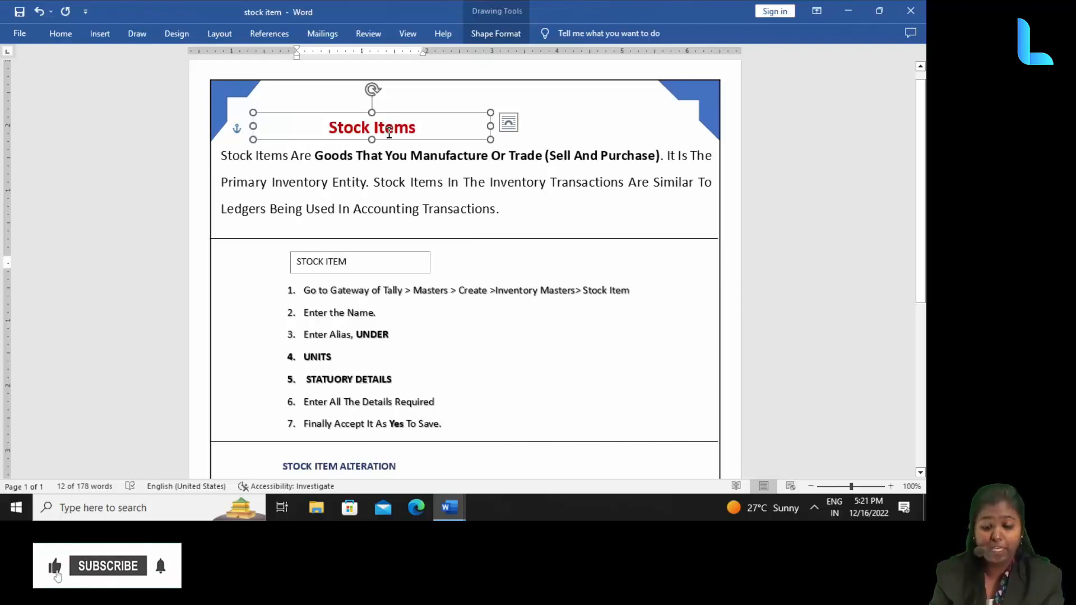
click(344, 259)
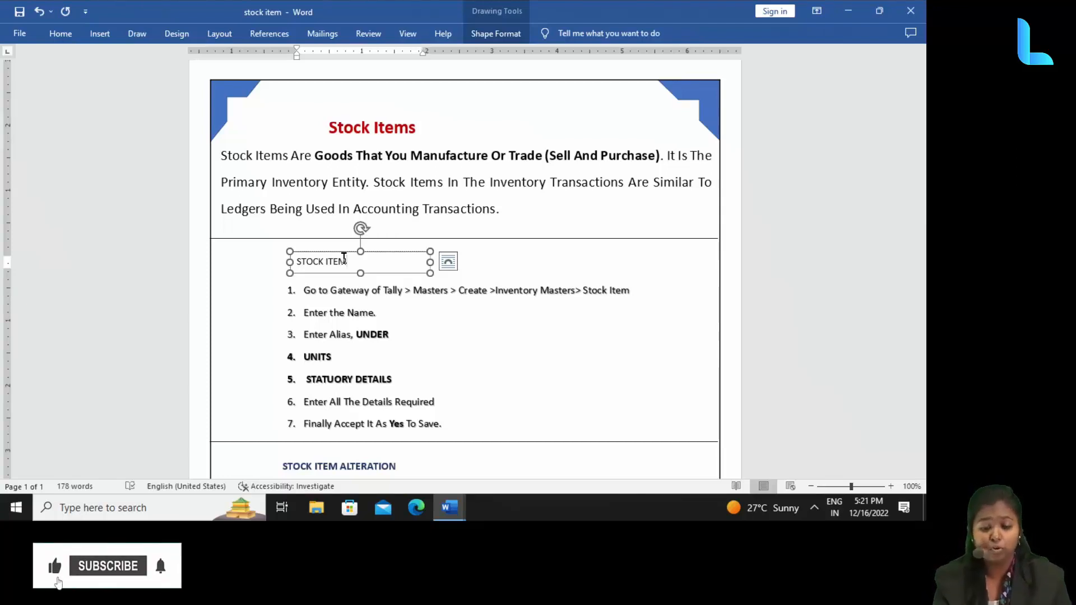
click(61, 35)
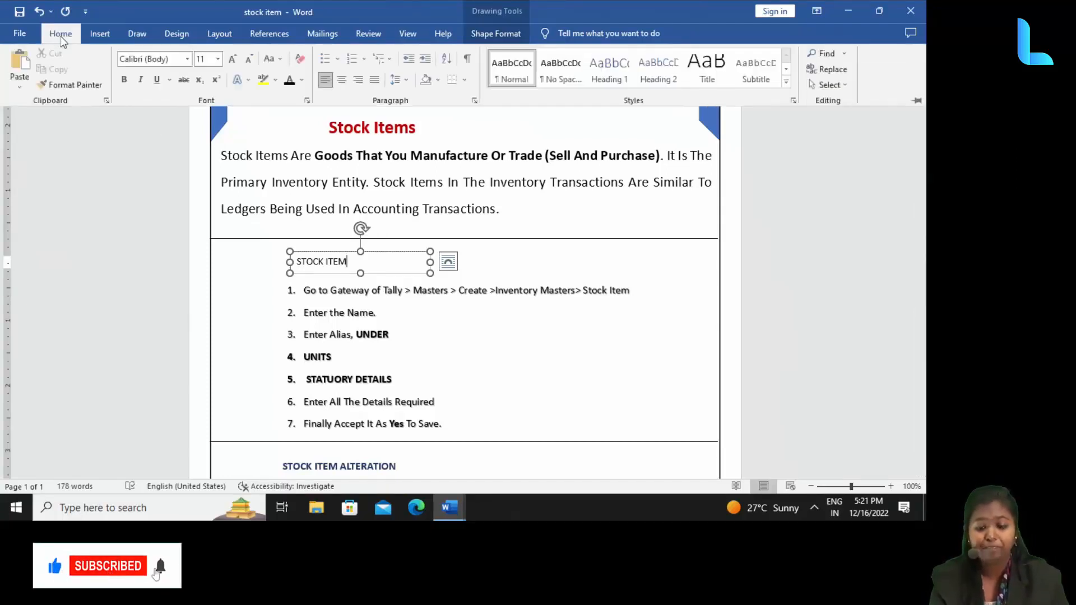
click(359, 128)
double_click(354, 128)
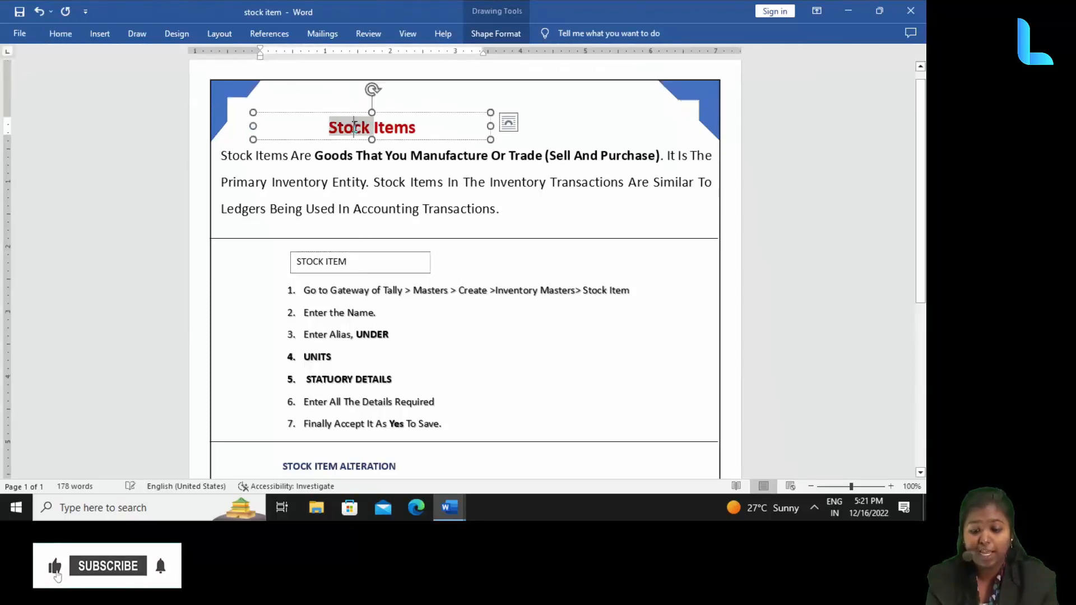
click(354, 127)
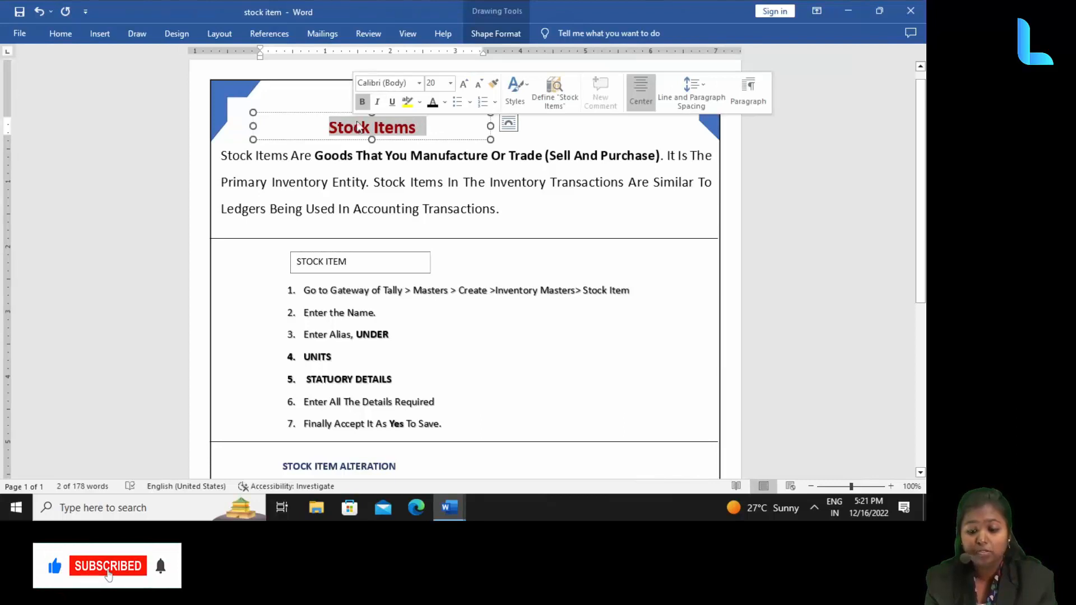
click(56, 36)
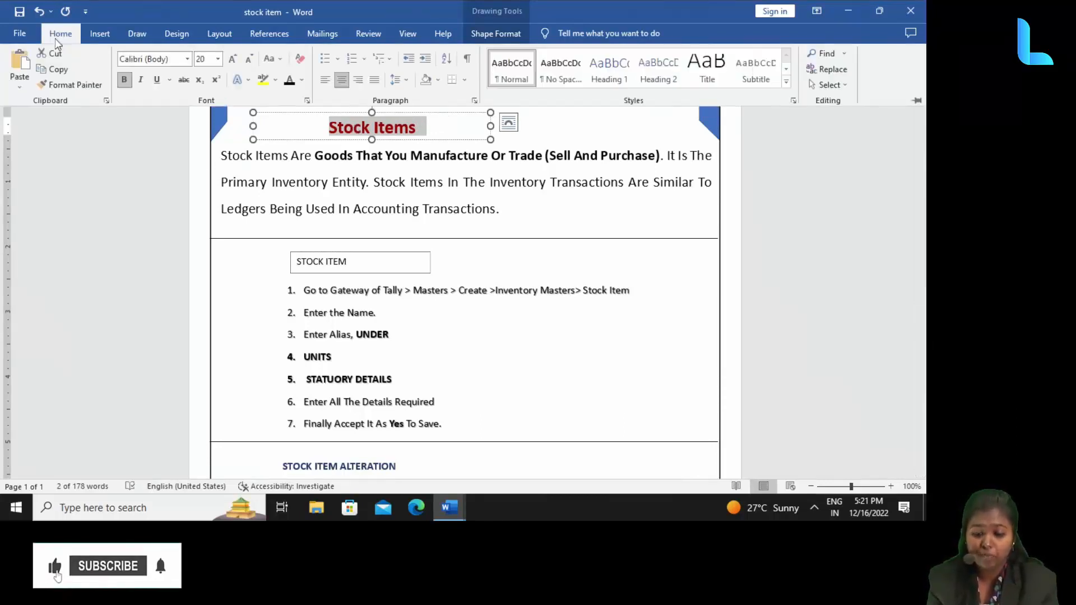
click(61, 89)
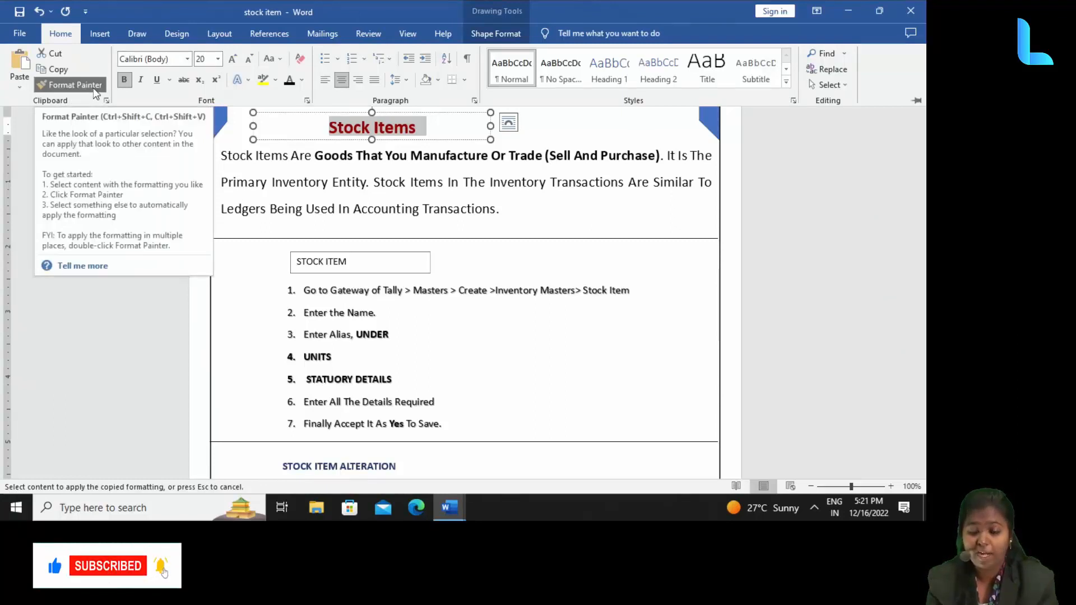
click(317, 260)
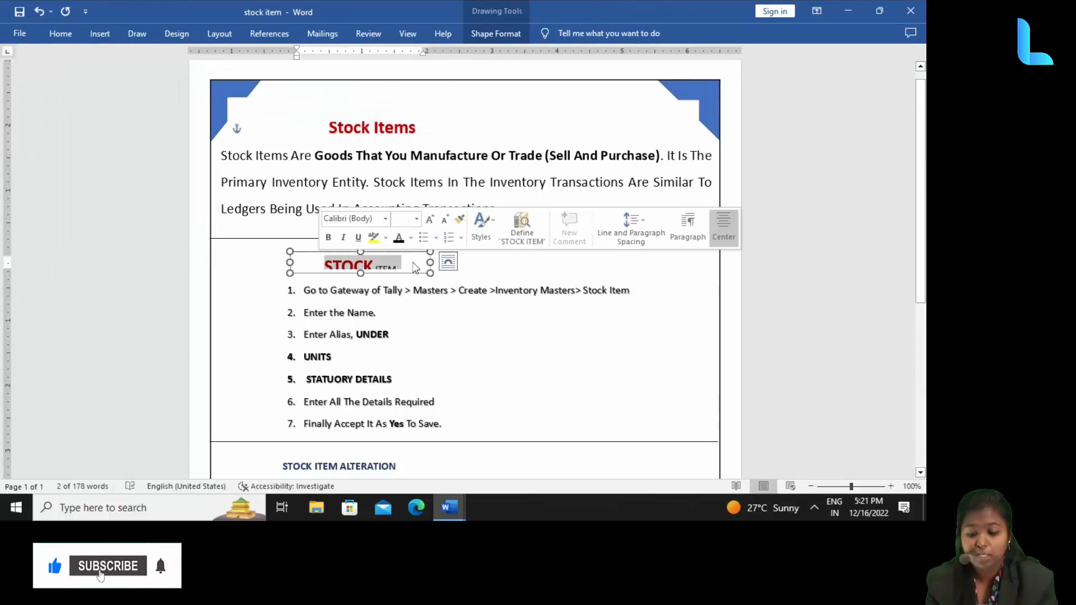
Enlarge the STOCK ITEM text box to fit its text and shift it up clear of the first numbered step
drag(430, 262, 512, 263)
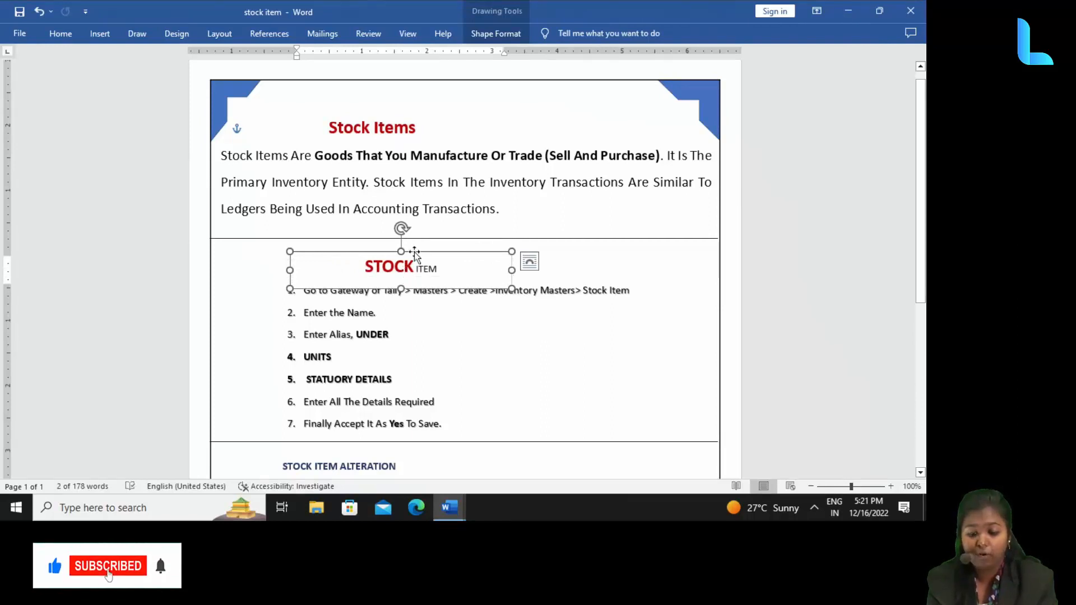
drag(413, 252, 415, 244)
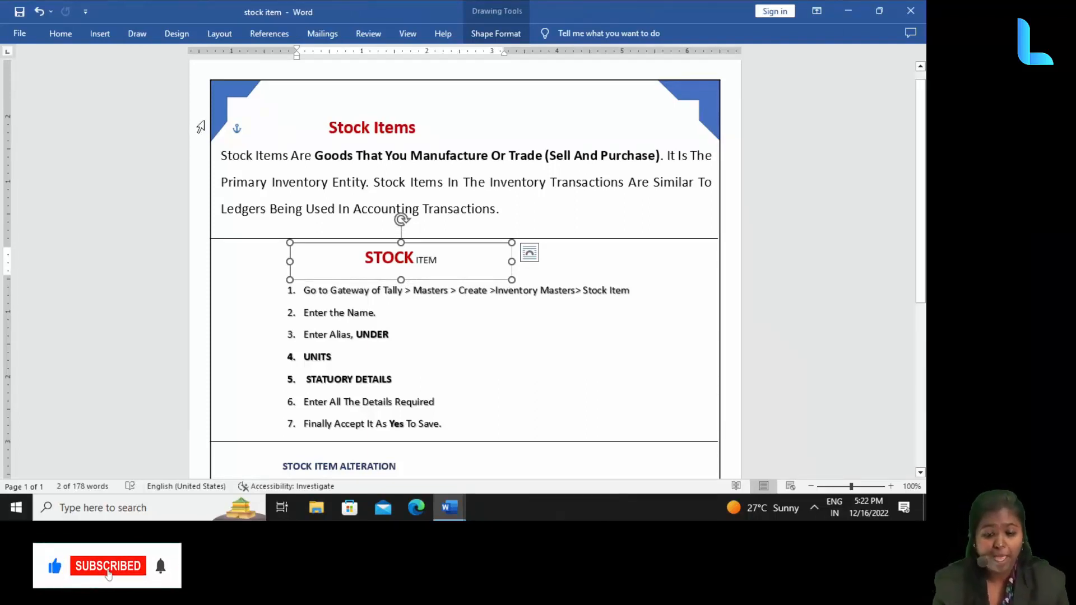
Open the Clipboard pane to view the copied items
click(78, 41)
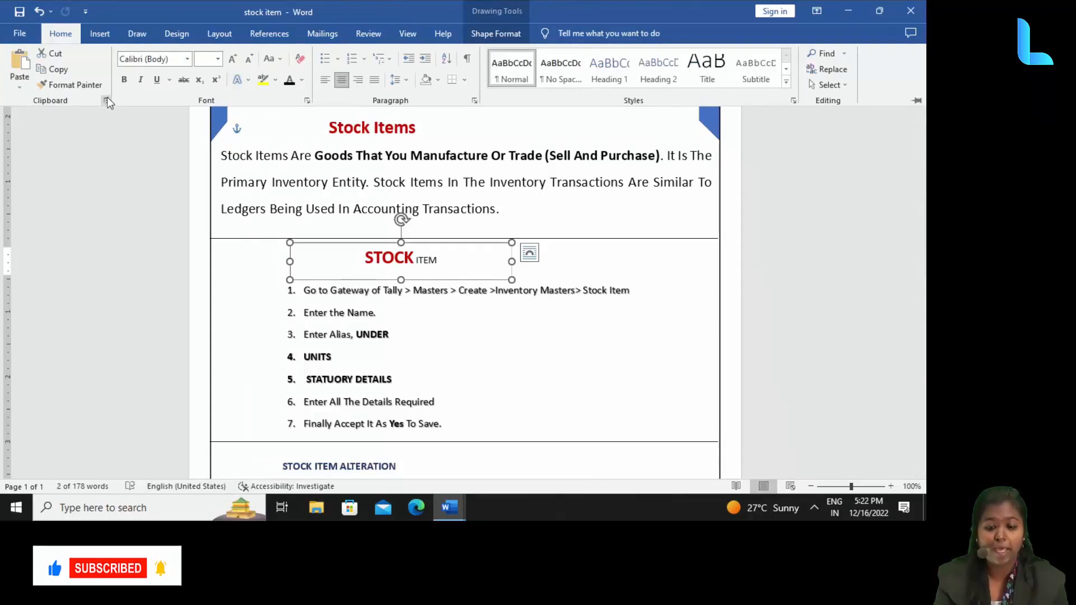
click(107, 96)
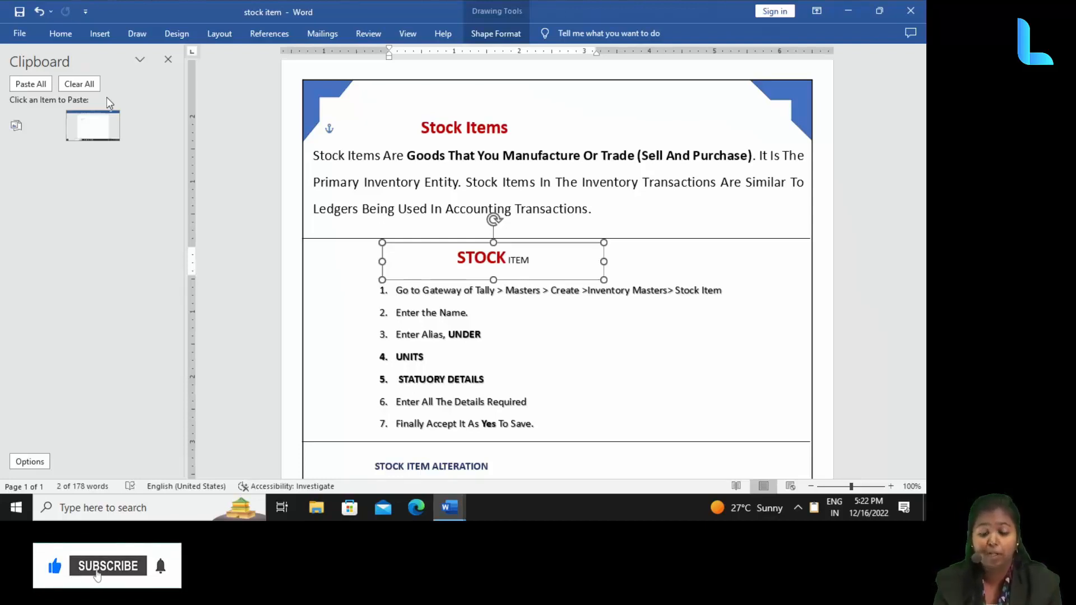
Clear all collected items from the clipboard and copy the text box containing the red "Stock Items" title
click(78, 83)
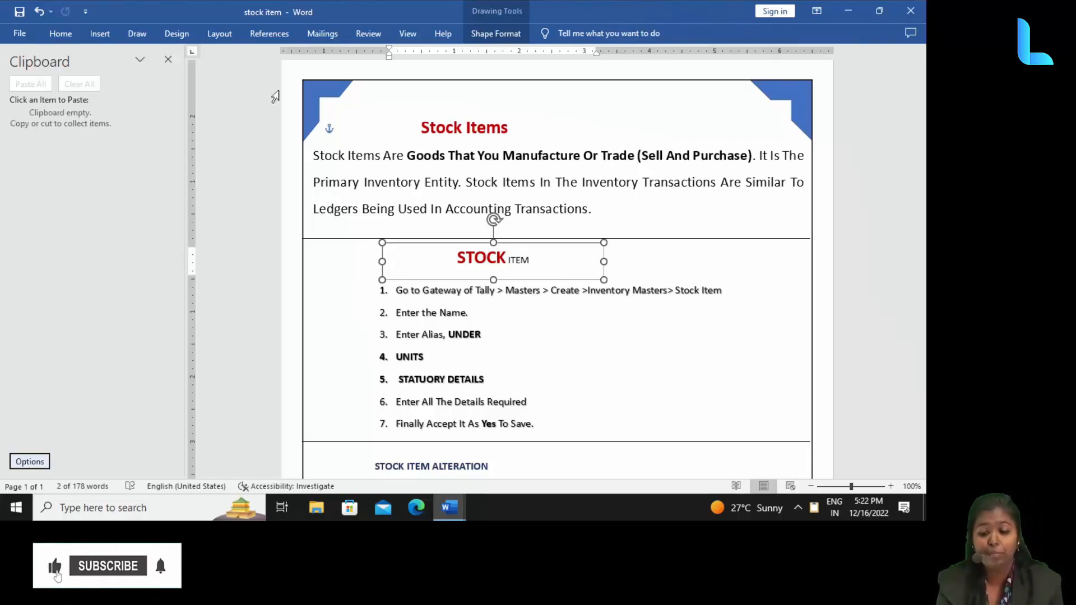
click(472, 118)
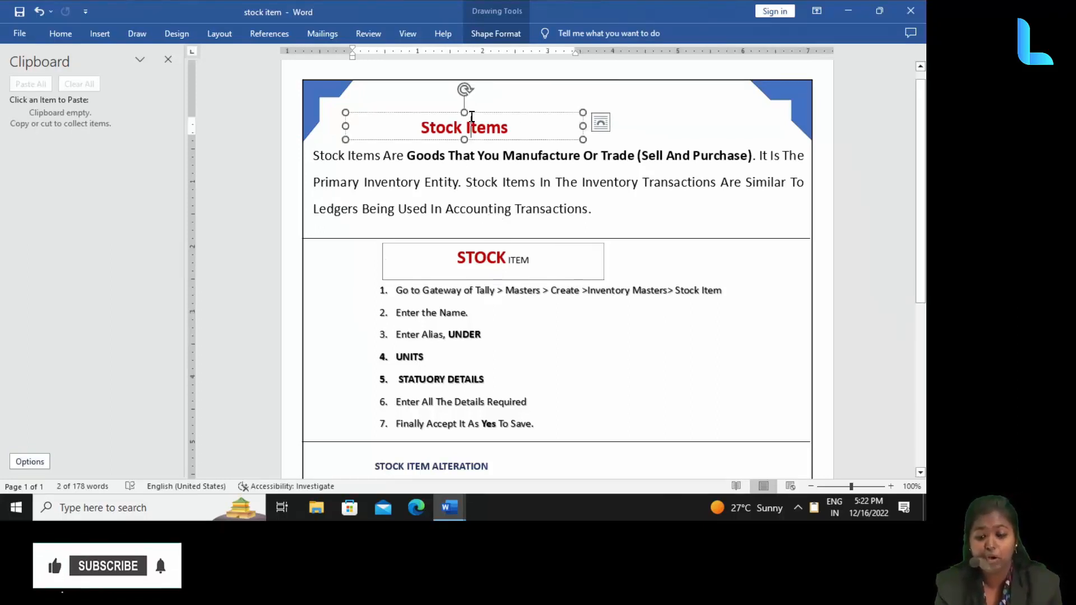
click(487, 113)
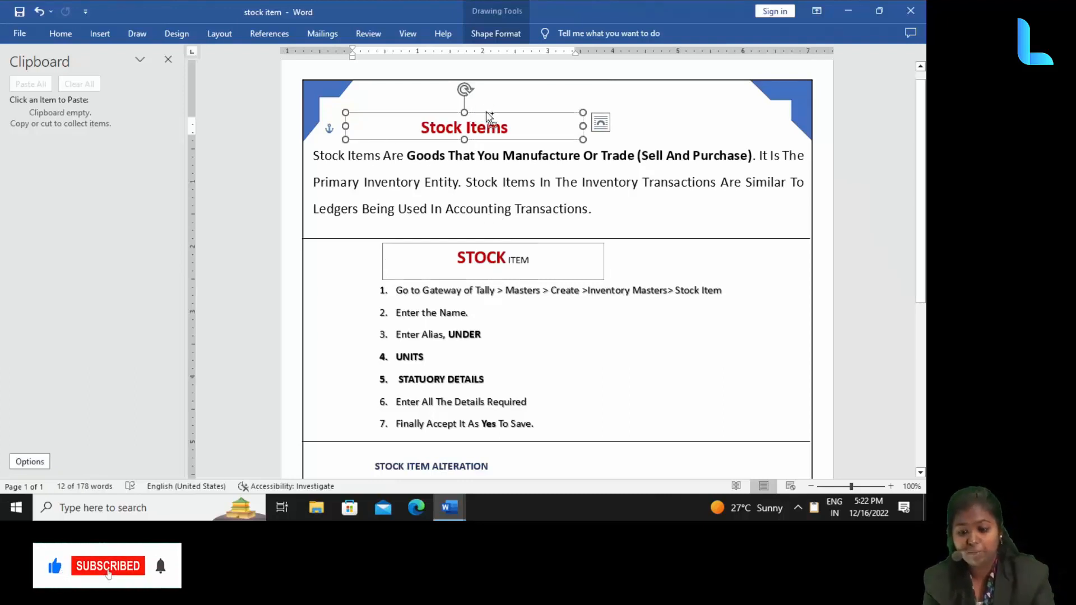
key(ctrl+c)
Paste the copied title box at the end of the third numbered step and before "Are" in the opening paragraph
click(493, 343)
key(ctrl+v)
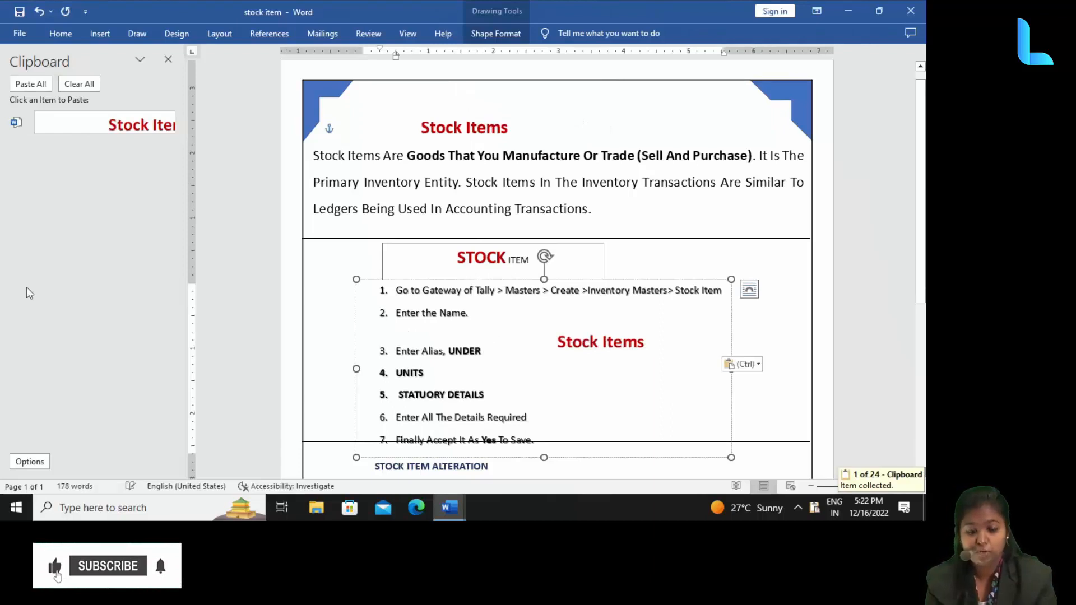
click(384, 157)
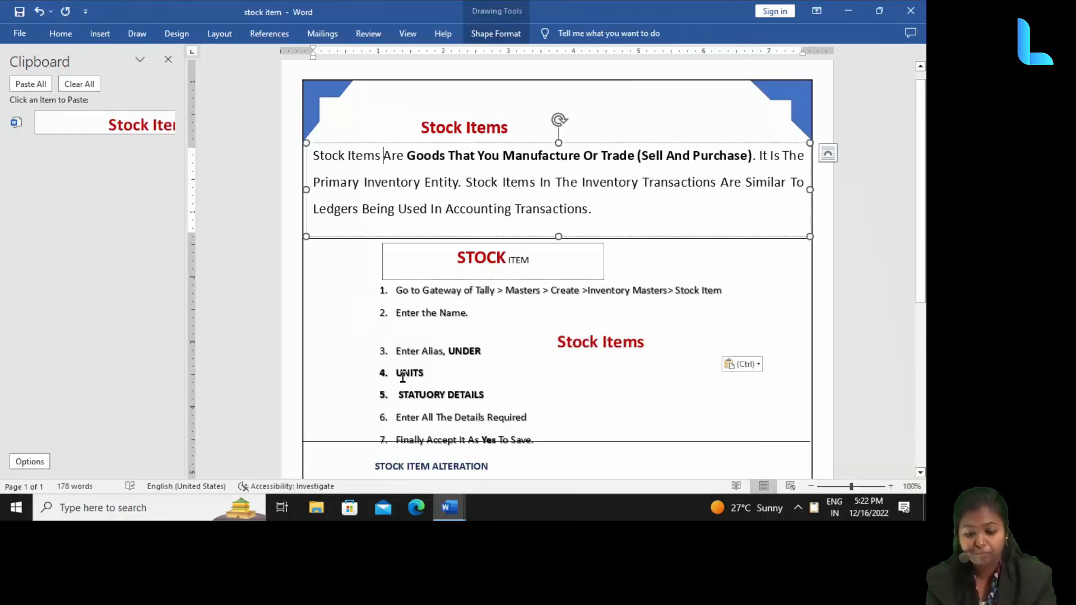
key(ctrl+v)
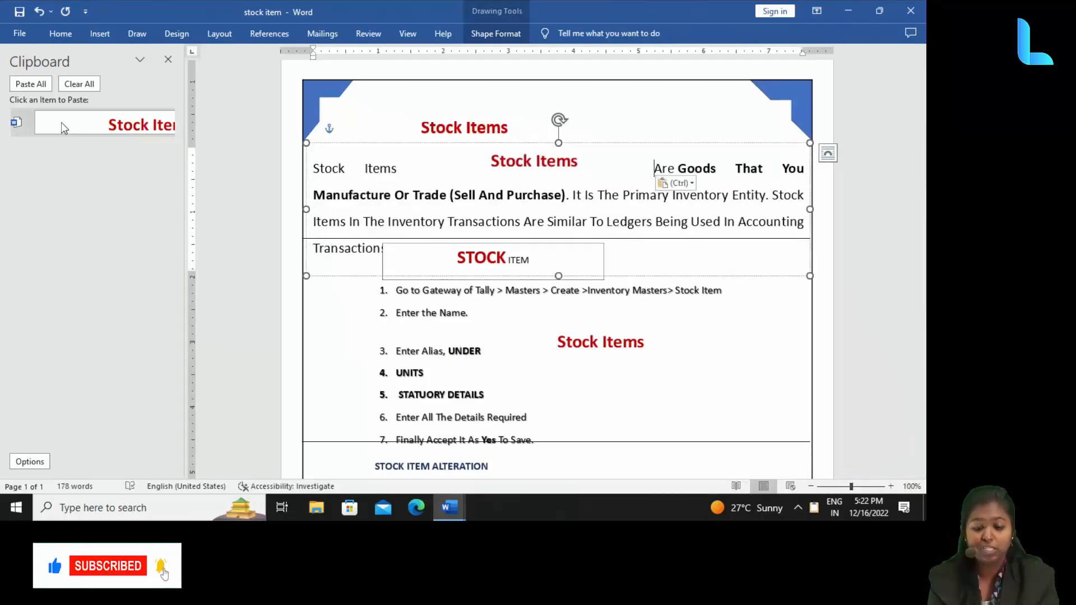
Empty the clipboard of its collected items, close the Clipboard pane and bring back the Home commands
click(76, 84)
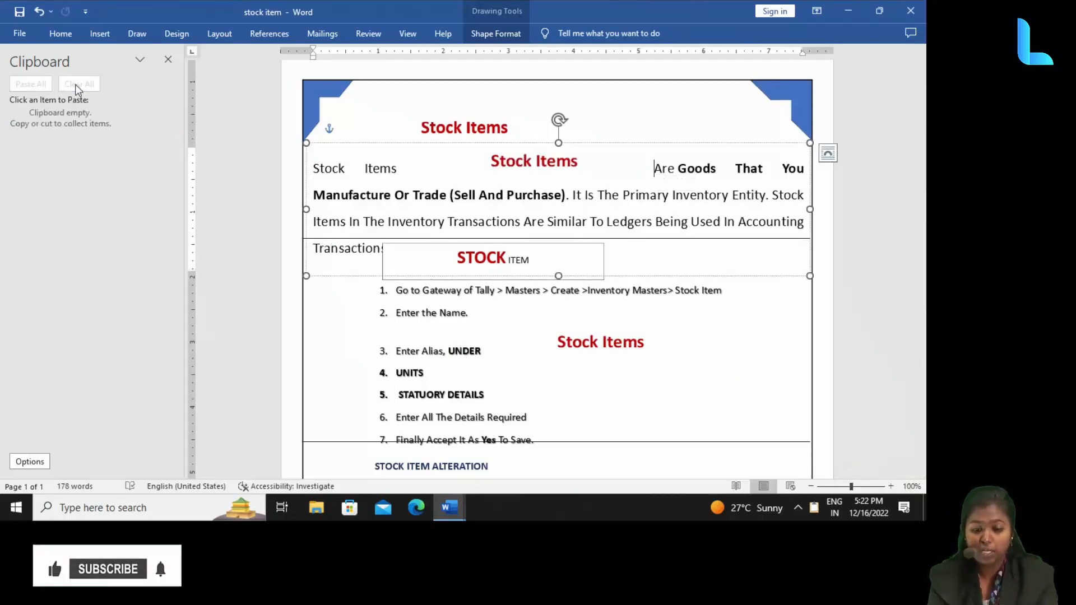
click(463, 329)
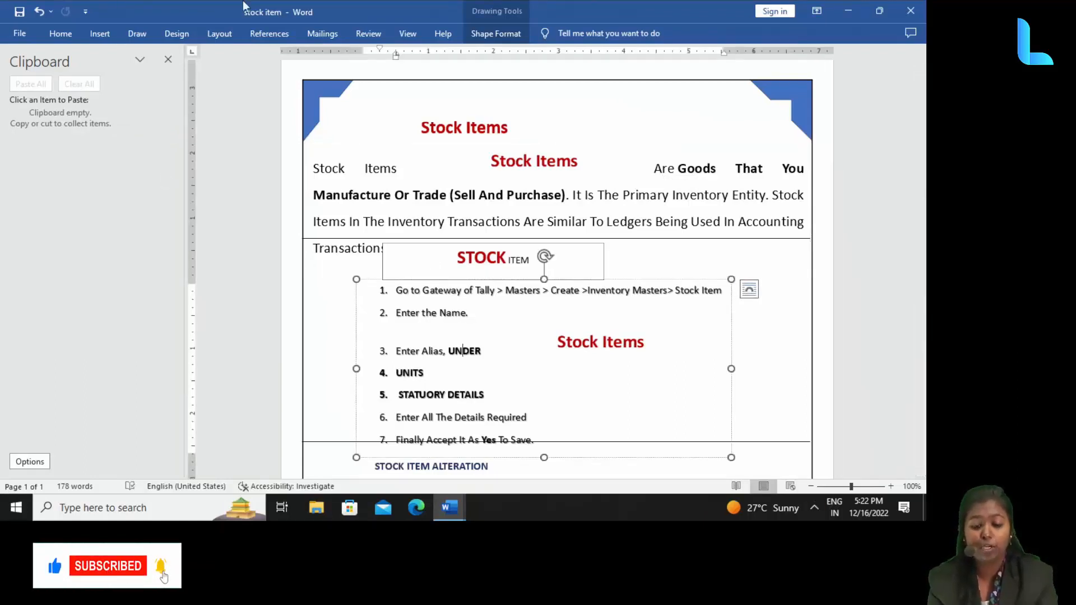
click(168, 60)
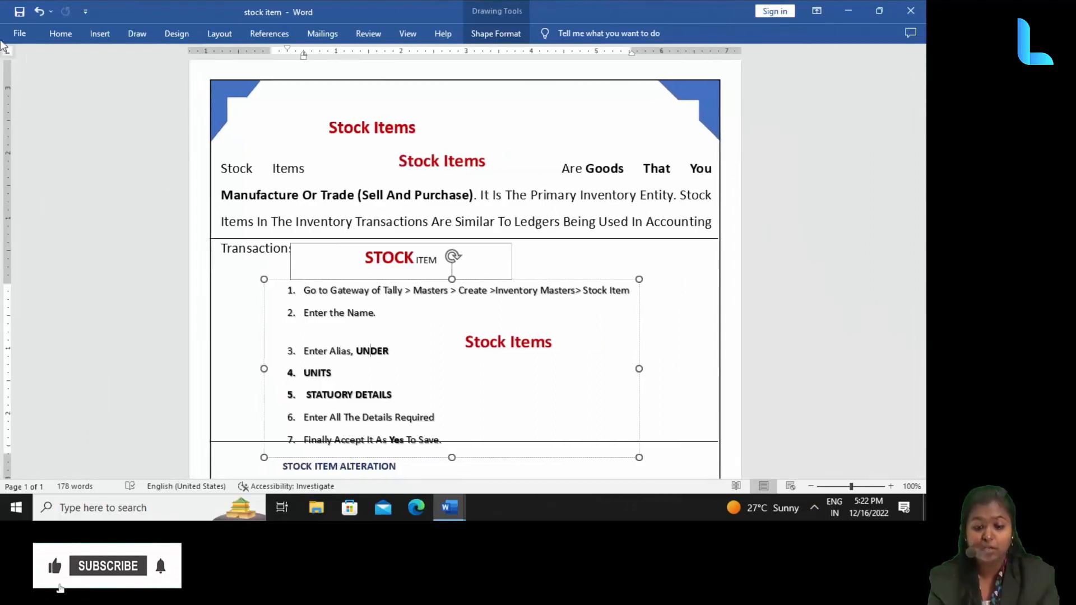
click(60, 35)
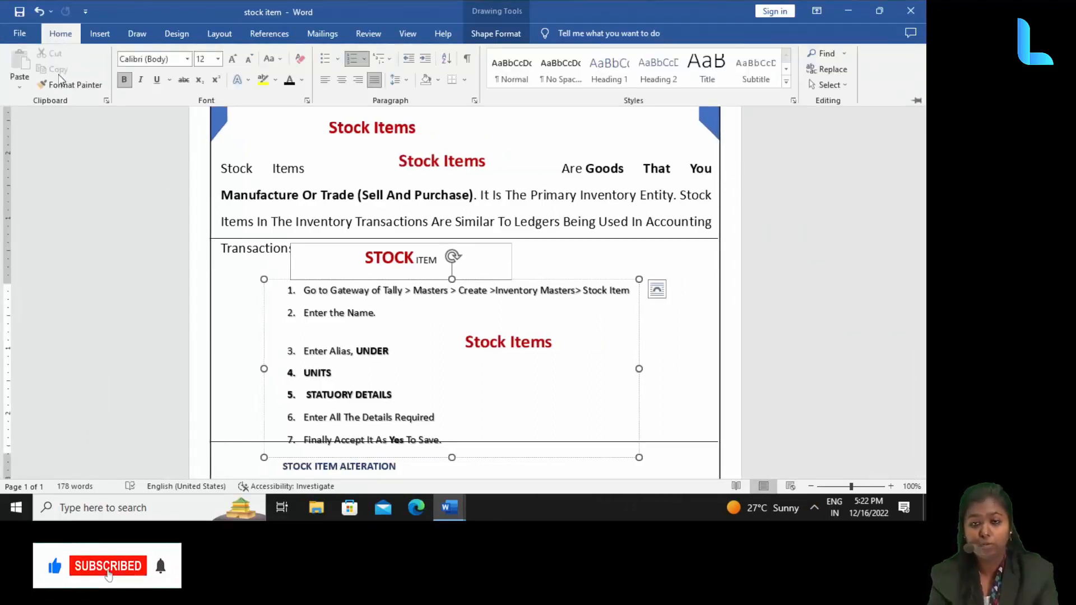